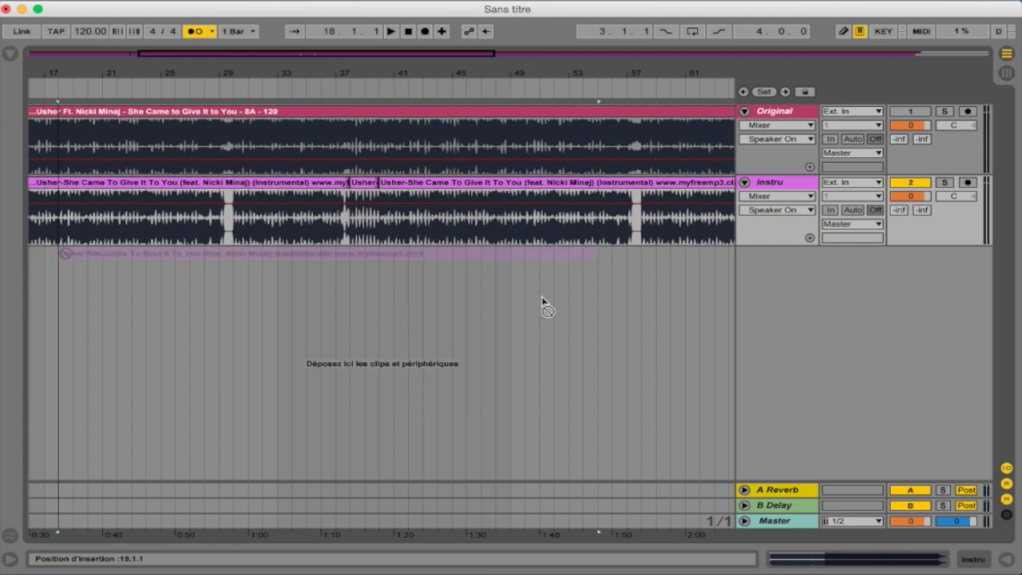
Delete the instrumental on the instru track from the start up to 38.1.1.
left_click_drag(543, 303, 618, 301)
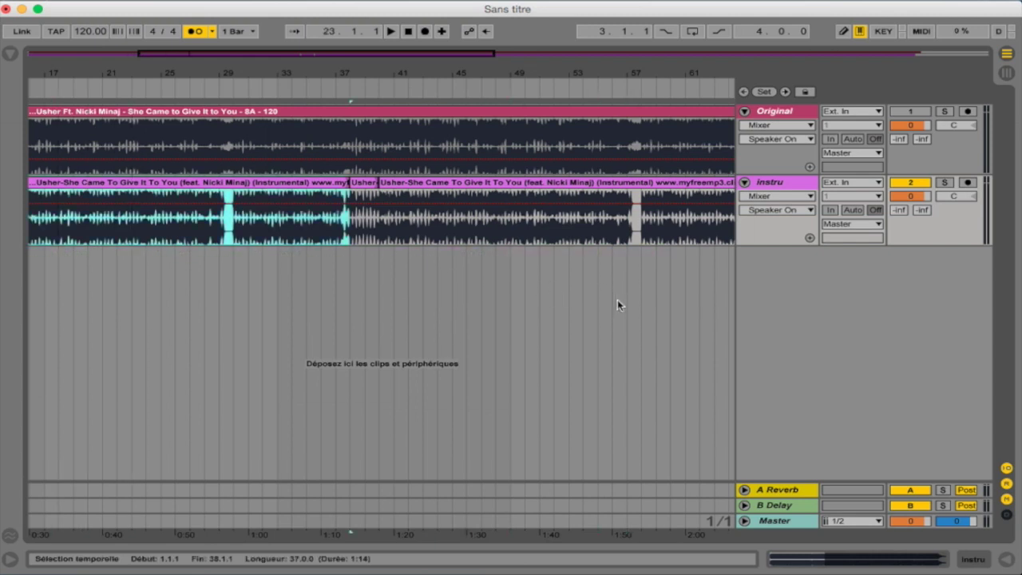
left_click(317, 193)
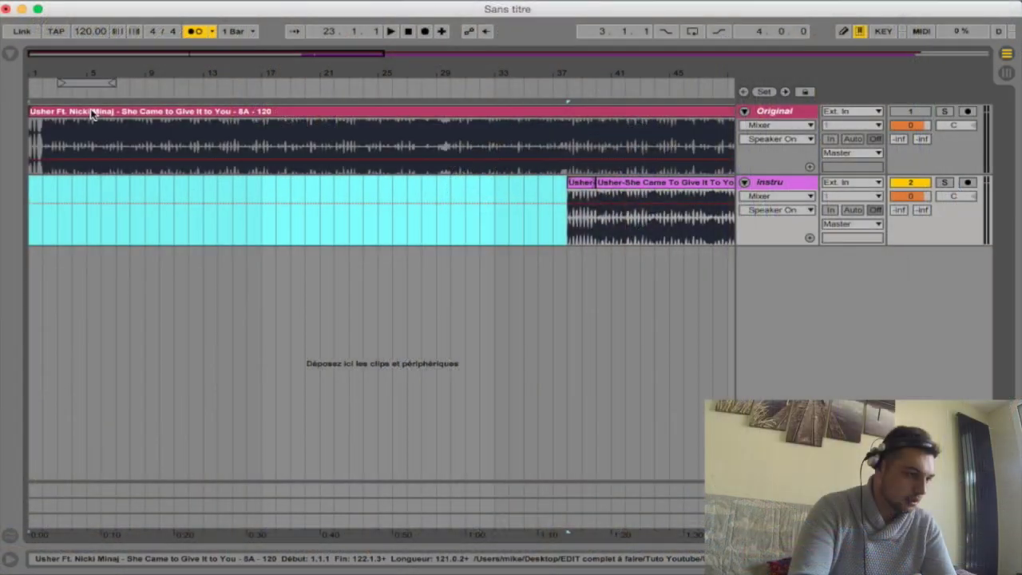
Move the Original clip to start at bar 8 and trim off its opening hits up to 8.4.3.
left_click(94, 112)
left_click_drag(95, 112, 191, 122)
left_click_drag(144, 73, 141, 184)
scroll(147, 146, "left", 4)
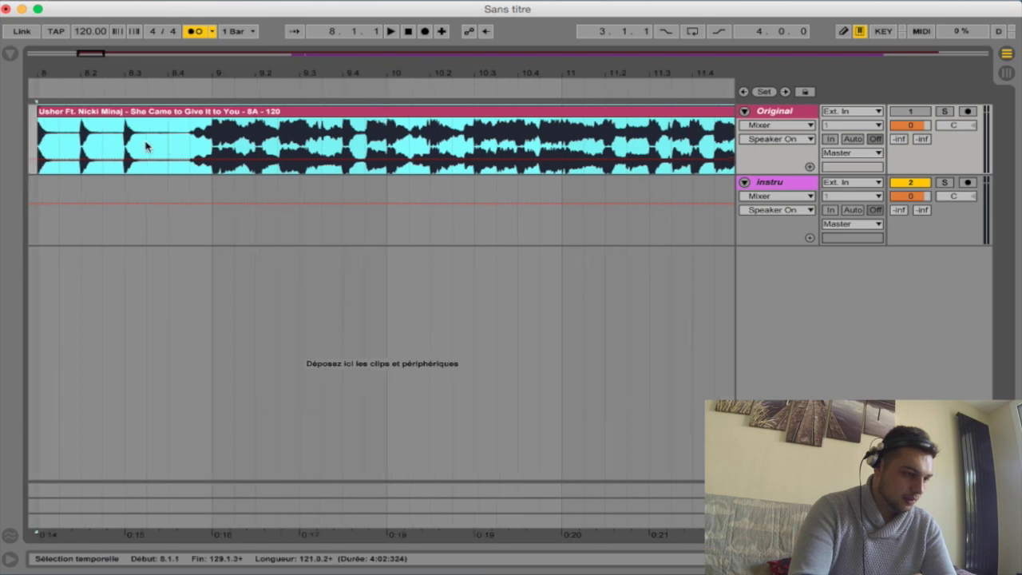
left_click(291, 155)
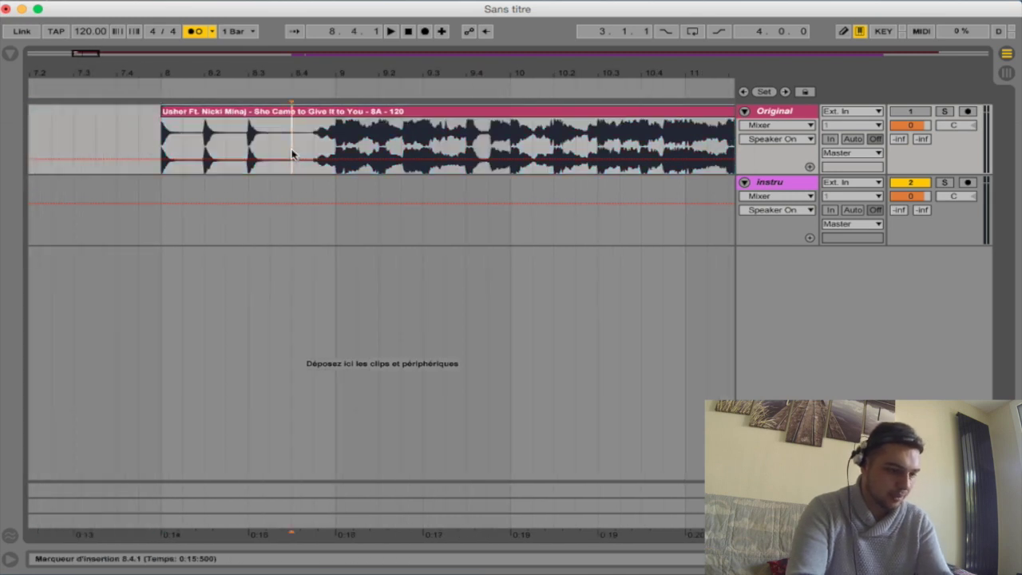
left_click_drag(275, 132, 162, 132)
key("Delete")
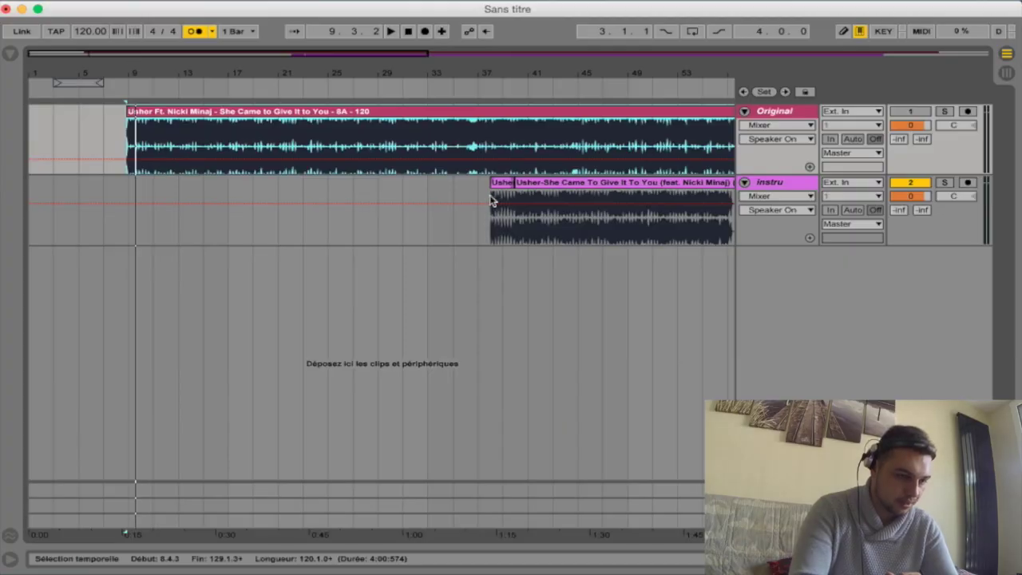
Move the two-bar instrumental clip at bar 38 to the start of the timeline and play the remaining instrumental from bar 40.
left_click_drag(500, 188, 45, 230)
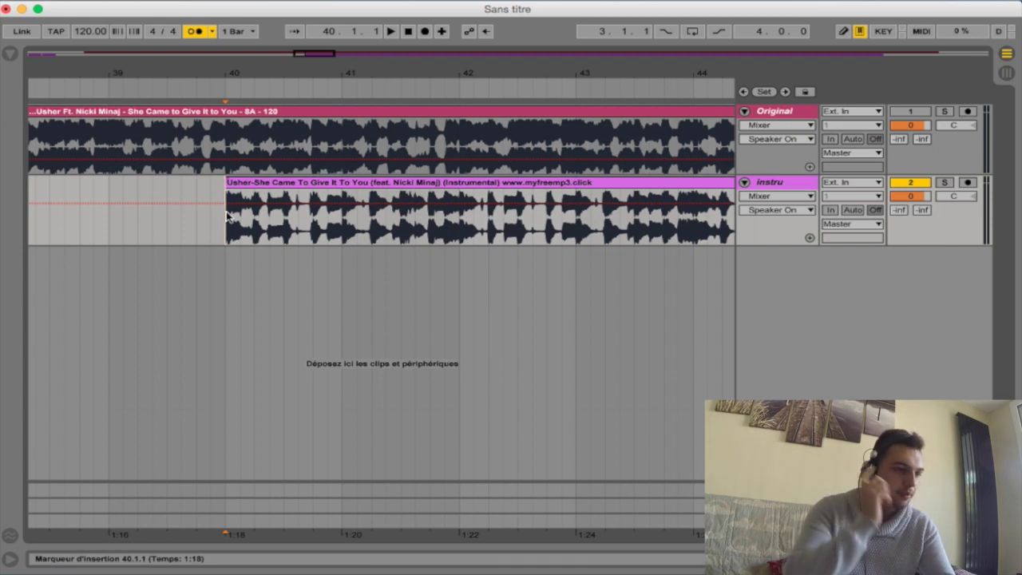
key("space")
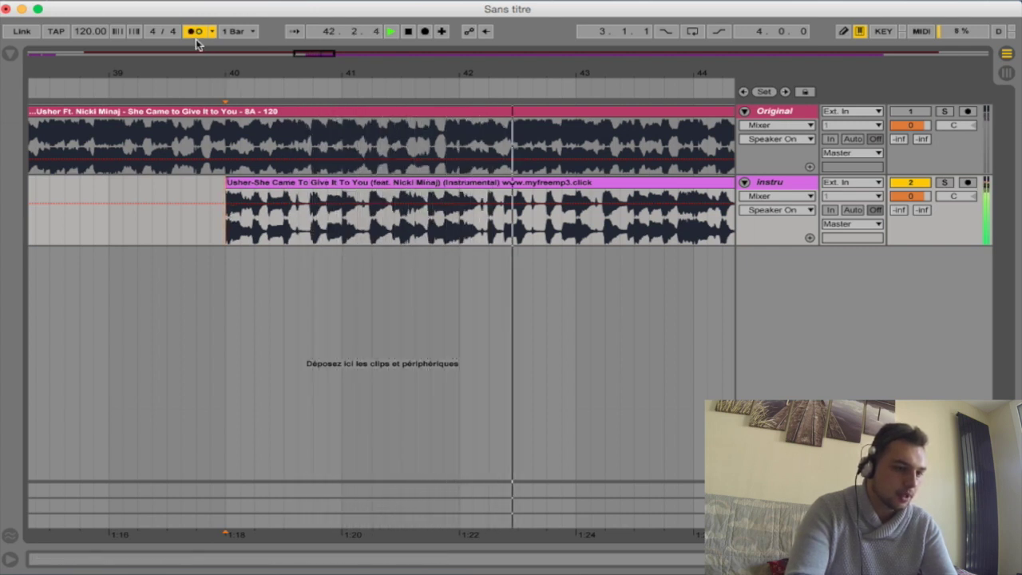
scroll(357, 214, "right", 3)
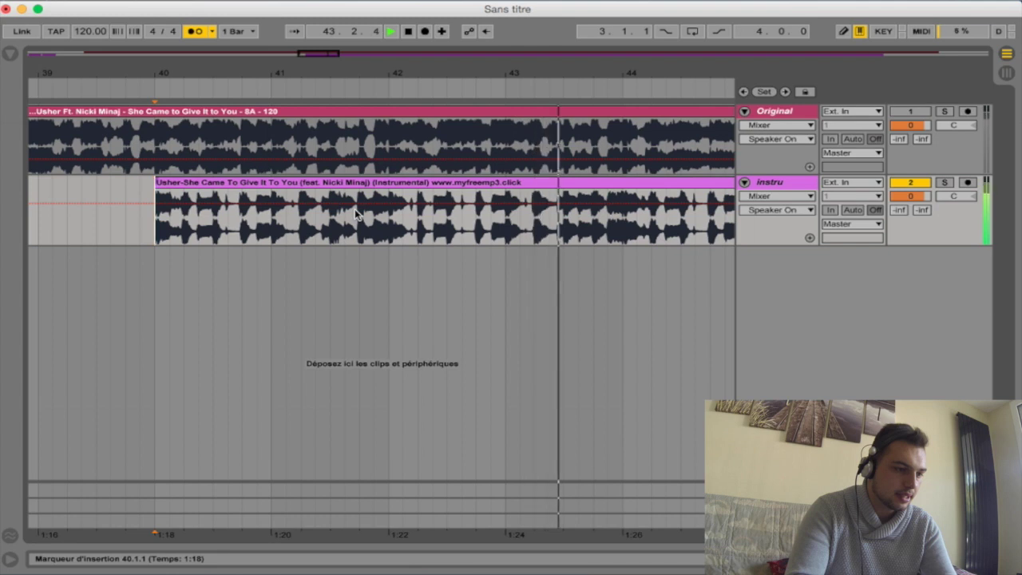
key("space")
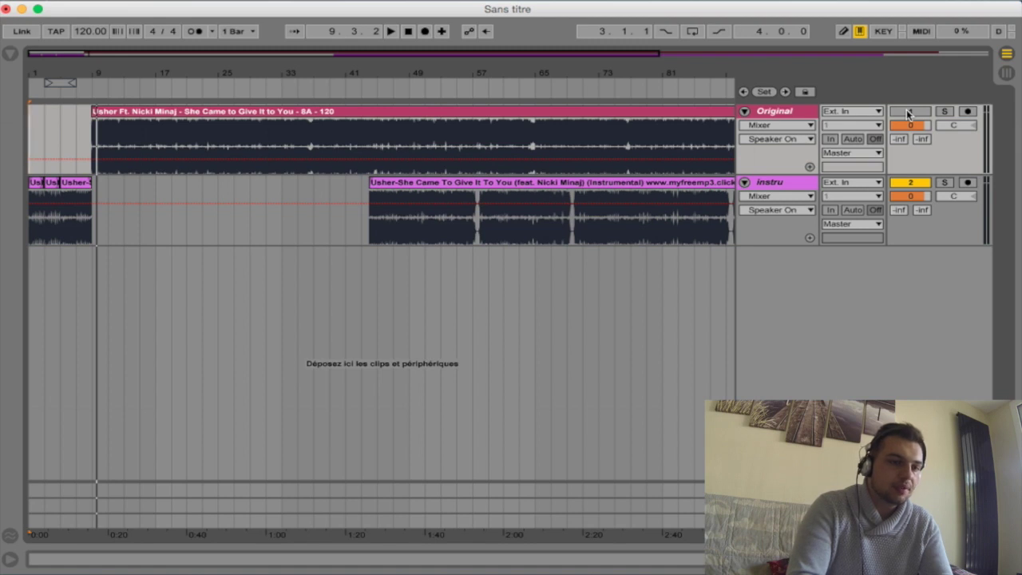
Activate the Original track and play the transition from the instrumental intro from bar 7.
left_click(75, 146)
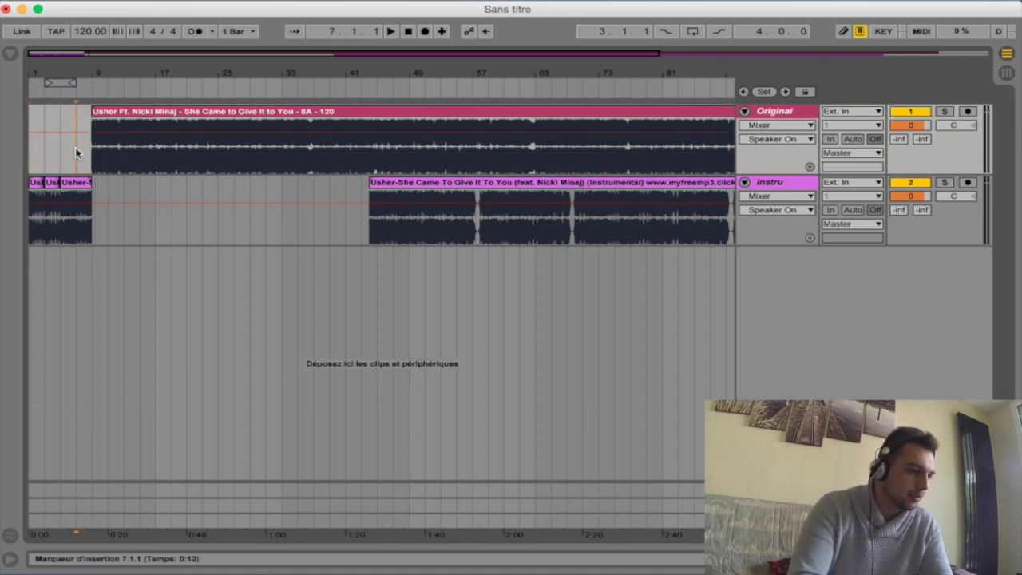
key("space")
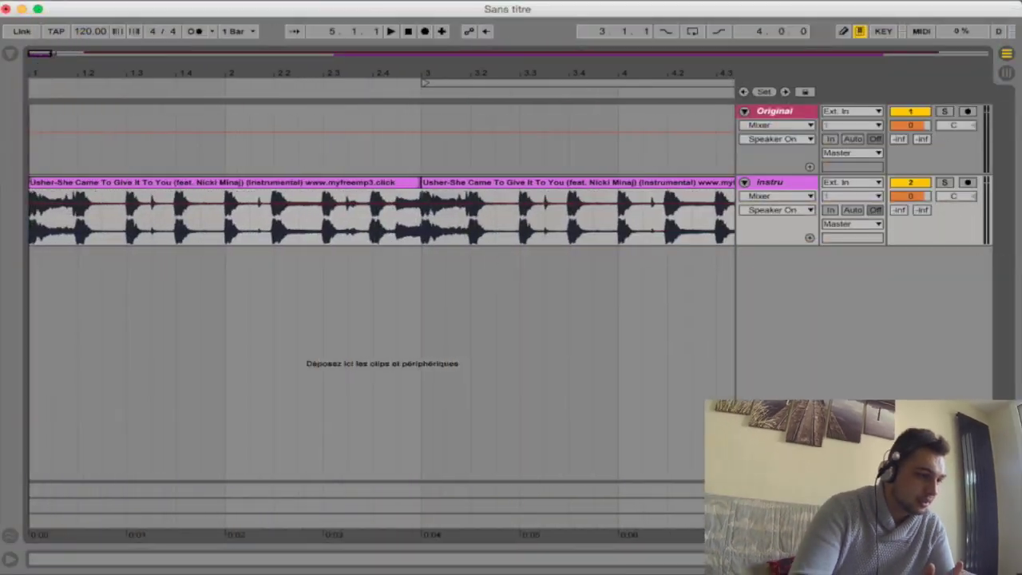
Reduce the intro instrumental to the single bar between 1.3.1 and 2.3.1, moved to the start of the timeline.
left_click_drag(40, 70, 40, 76)
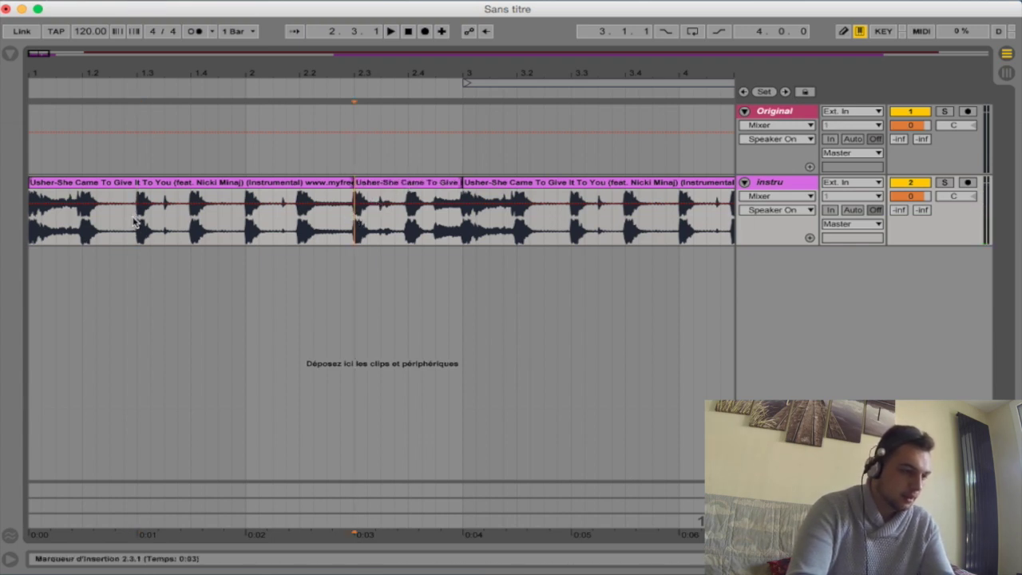
left_click(110, 187)
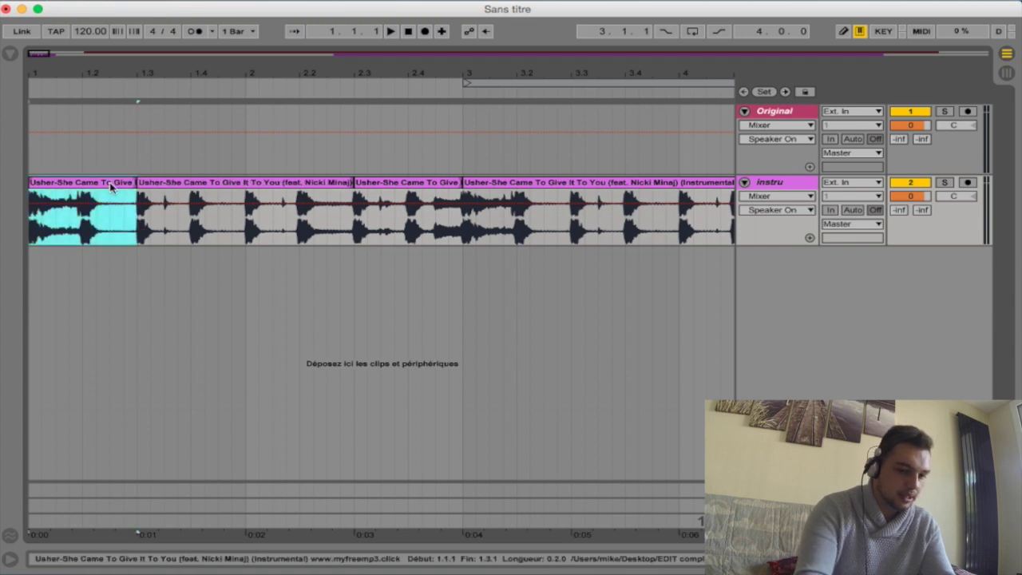
left_click(357, 182)
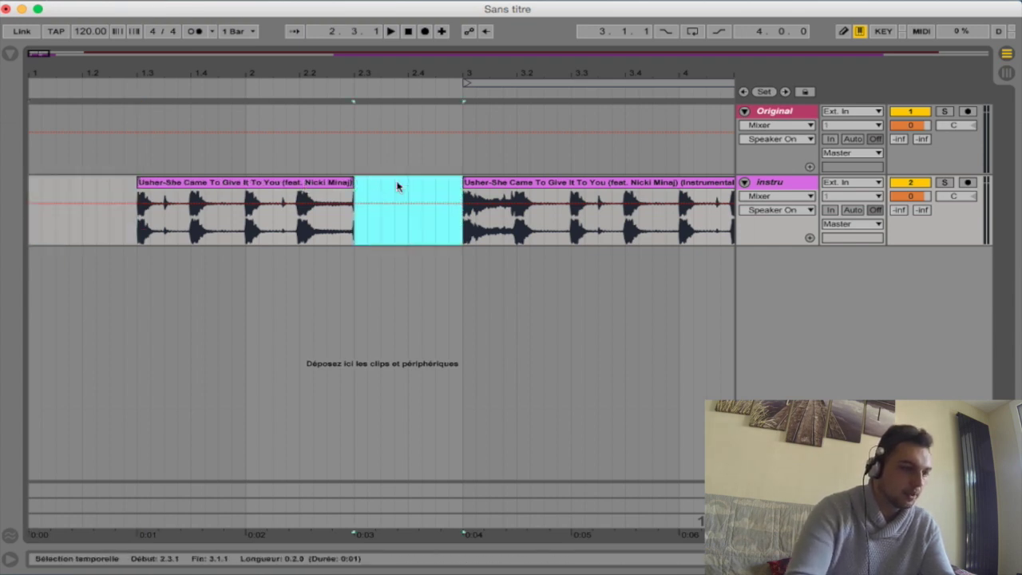
left_click_drag(281, 184, 174, 184)
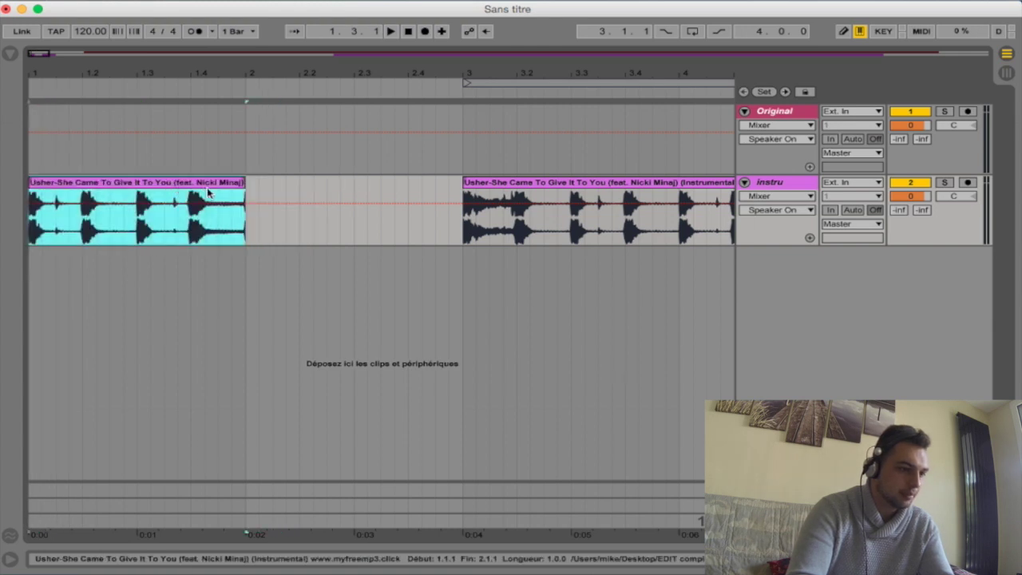
left_click(499, 190)
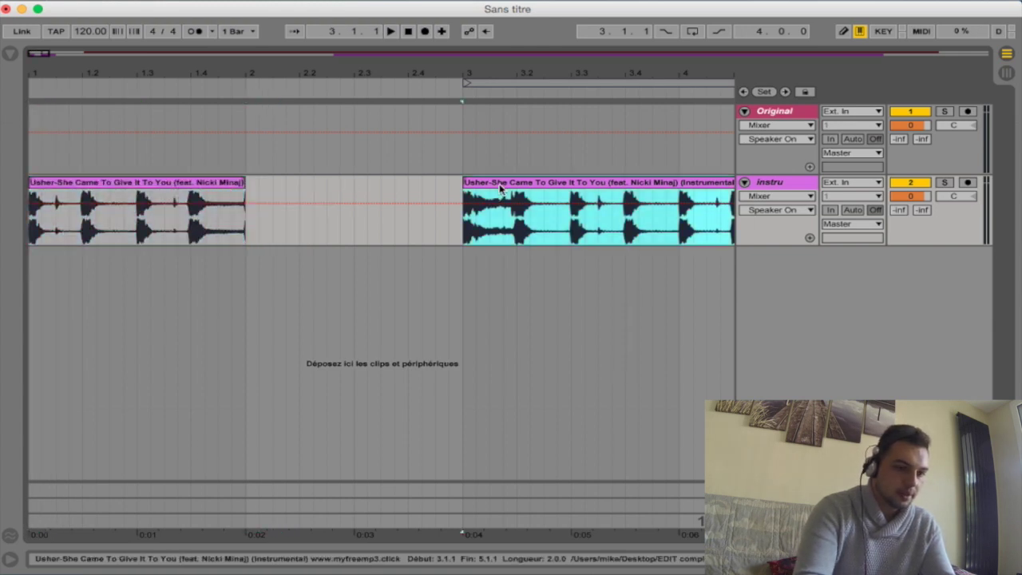
key("Delete")
Duplicate the one-bar instrumental clip seven times to fill the intro up to bar 9 and play it from the start.
left_click_drag(508, 75, 214, 74)
left_click(92, 180)
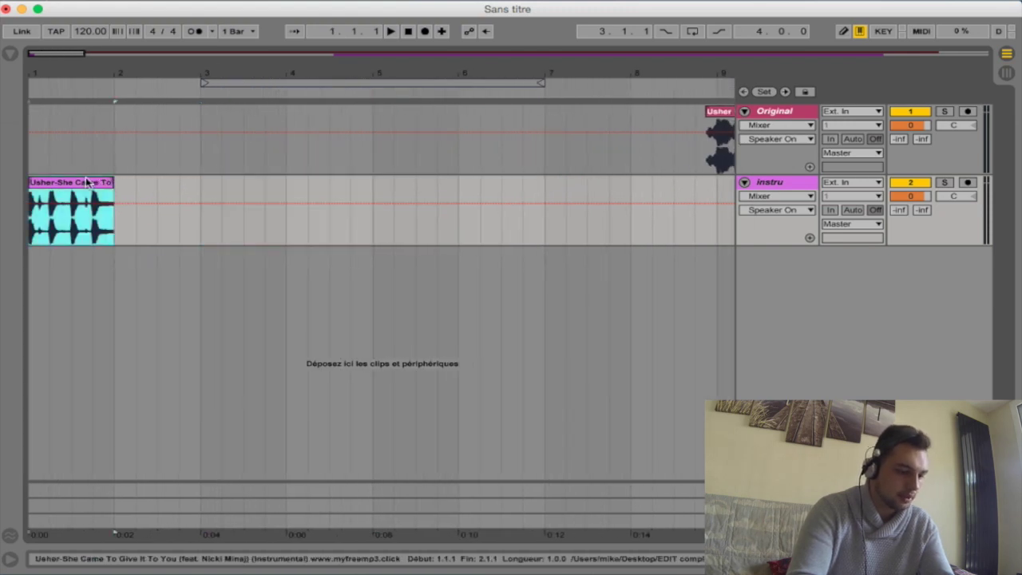
key("super+d")
key("super+d")
key("super+d")
key("super+d")
key("super+d")
key("super+d")
key("super+d")
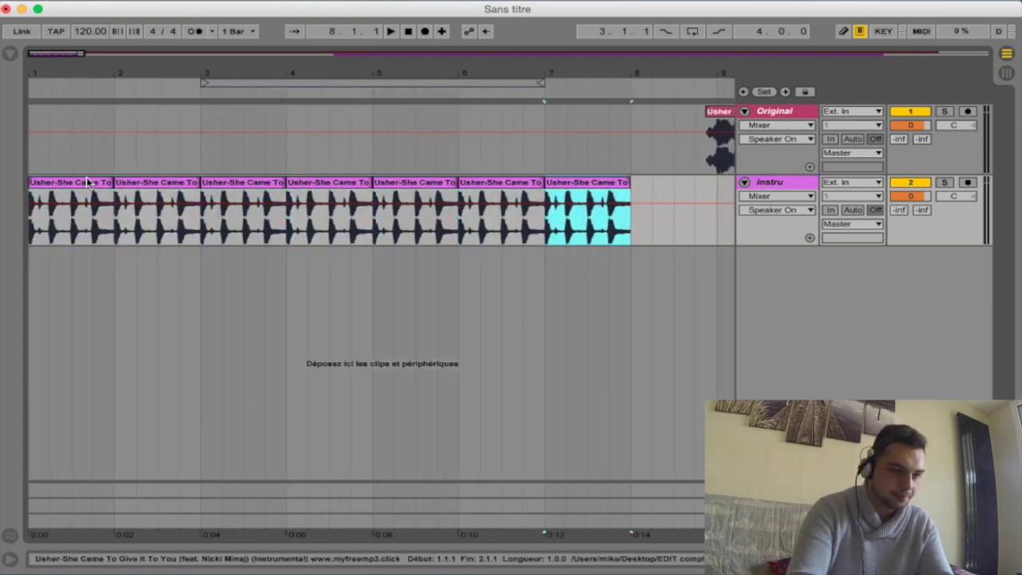
left_click(29, 160)
key("space")
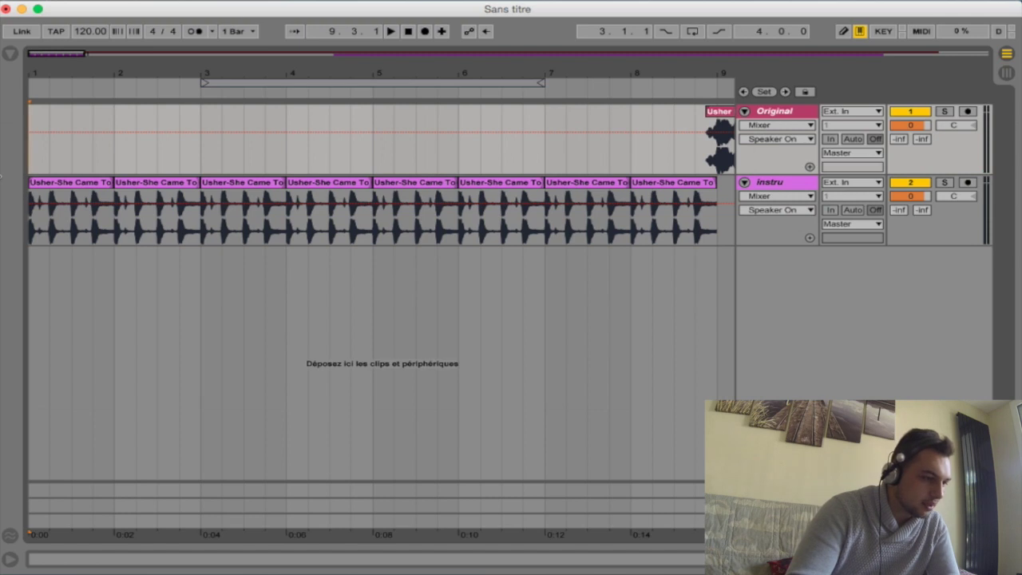
Split the first one-bar intro clip at 1.4.1 and consolidate bar 1 into a single clip.
left_click(53, 215)
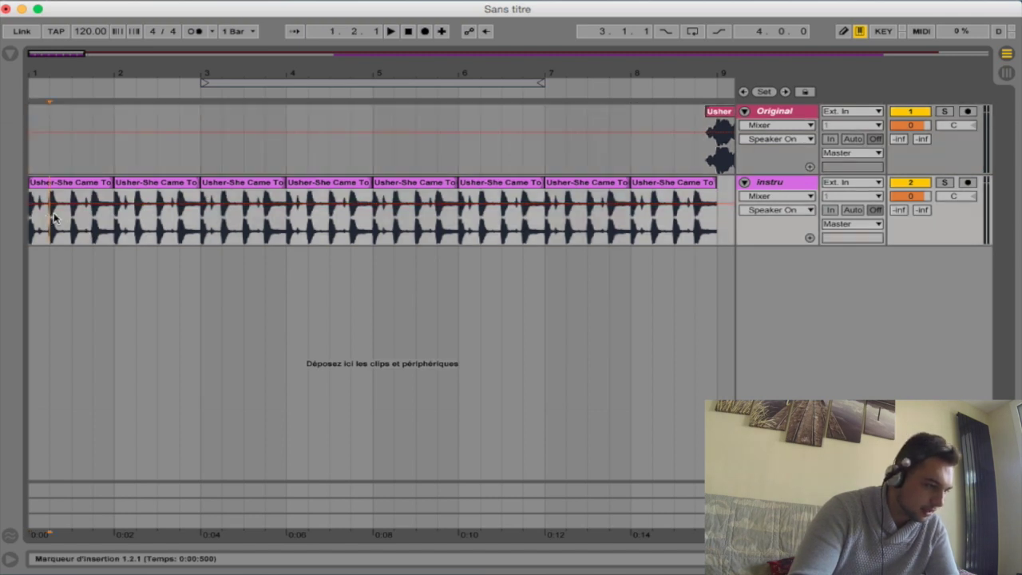
left_click(92, 224)
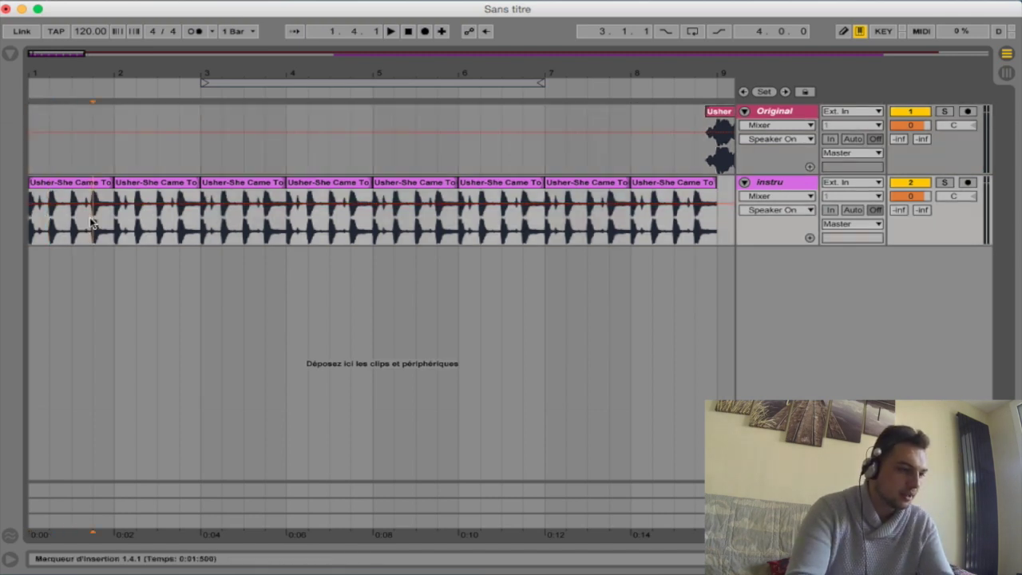
key("super+e")
left_click(76, 183, "shift")
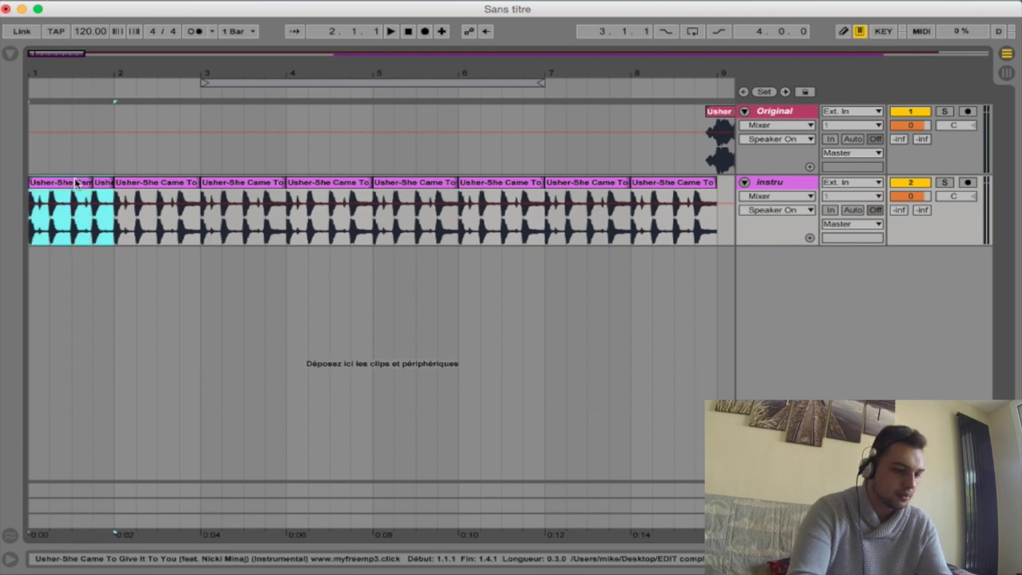
key("super+j")
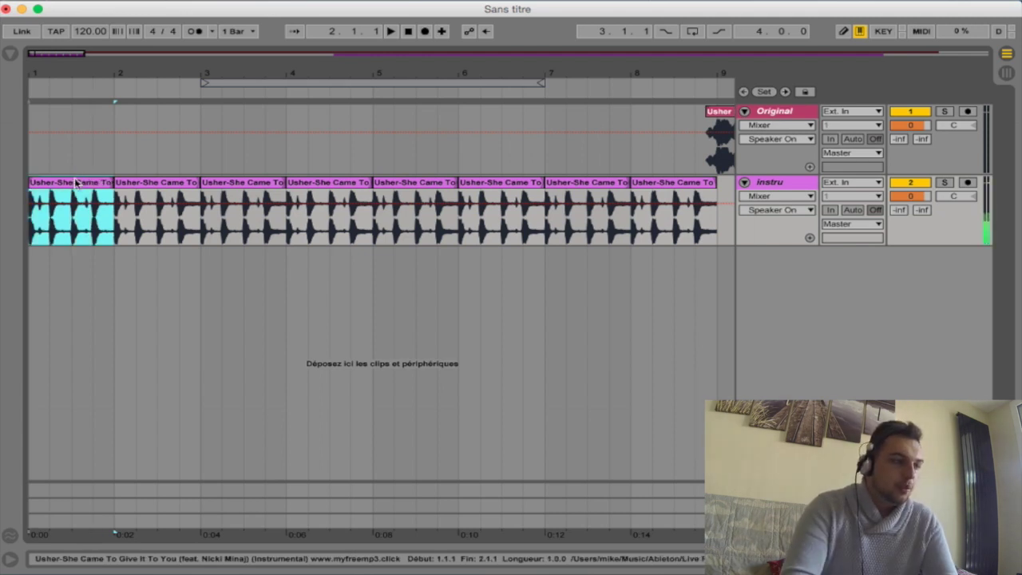
right_click(79, 184)
left_click(82, 144)
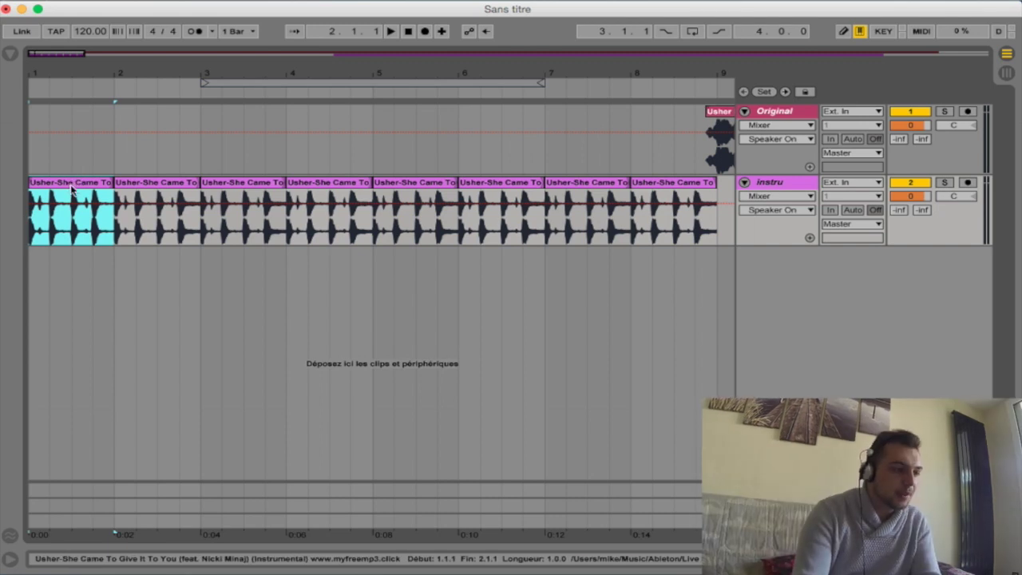
left_click(76, 230)
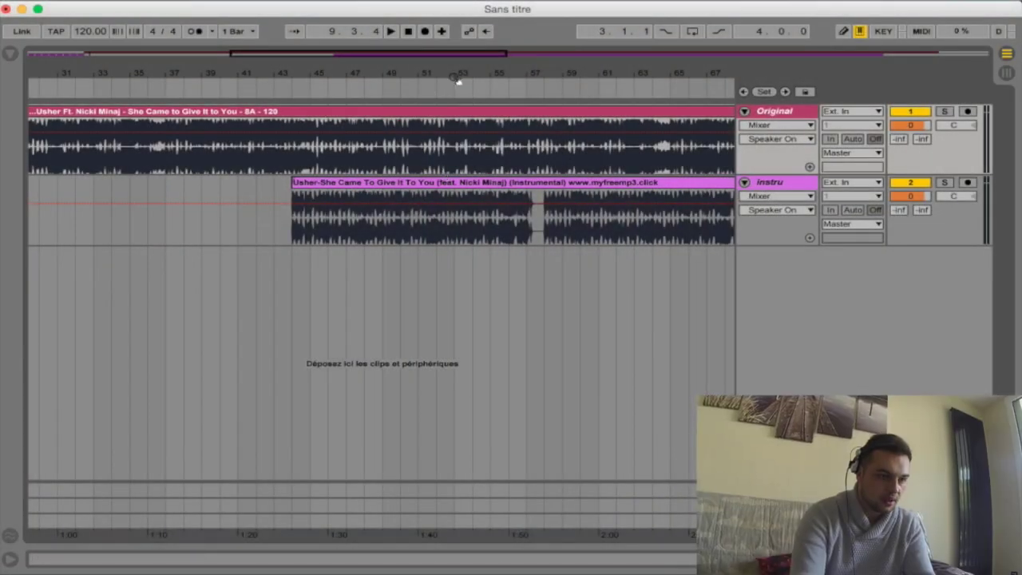
Move the long instrumental clip starting at bar 44 further along the timeline, past bar 77.
left_click(512, 189)
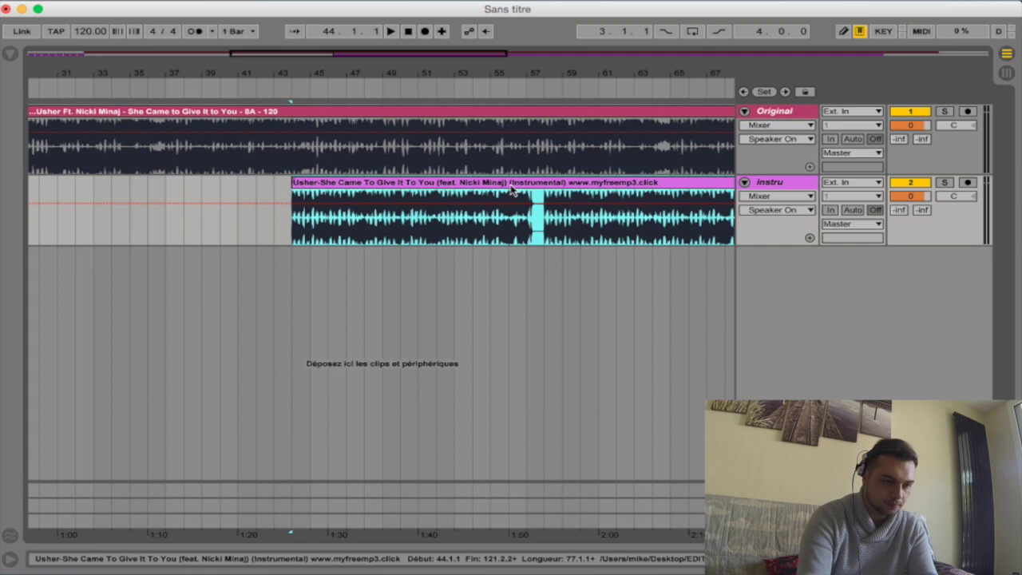
left_click_drag(535, 73, 323, 32)
left_click_drag(359, 193, 575, 200)
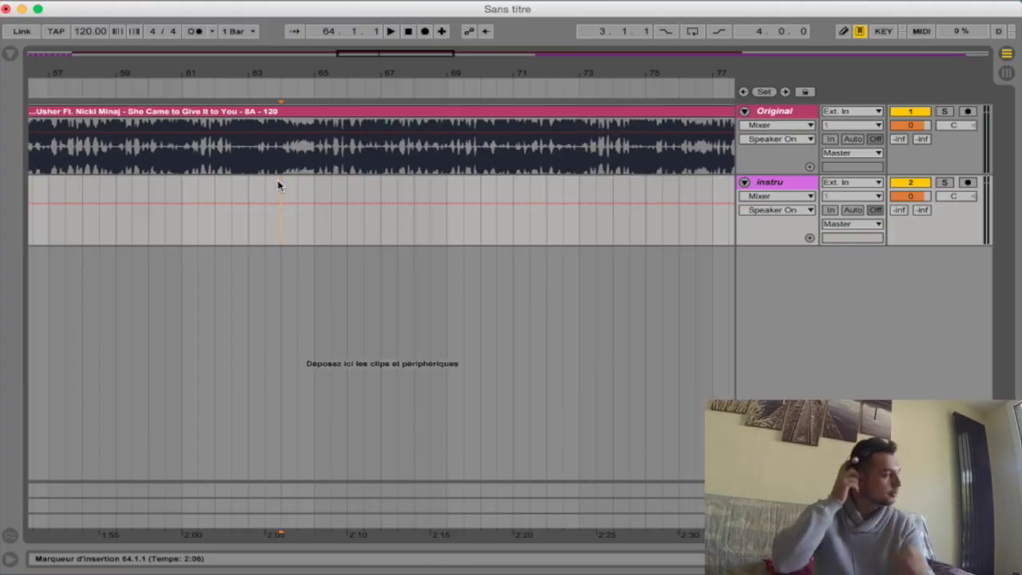
Play the Original from bar 64, split its clip at 65.1.1 and delete everything after the cut.
key("space")
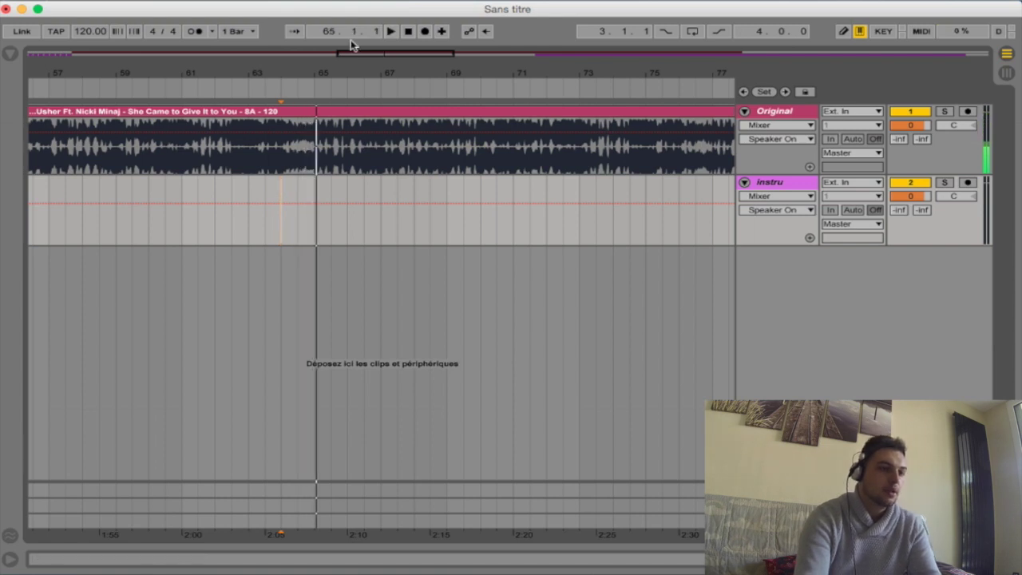
left_click_drag(322, 70, 355, 138)
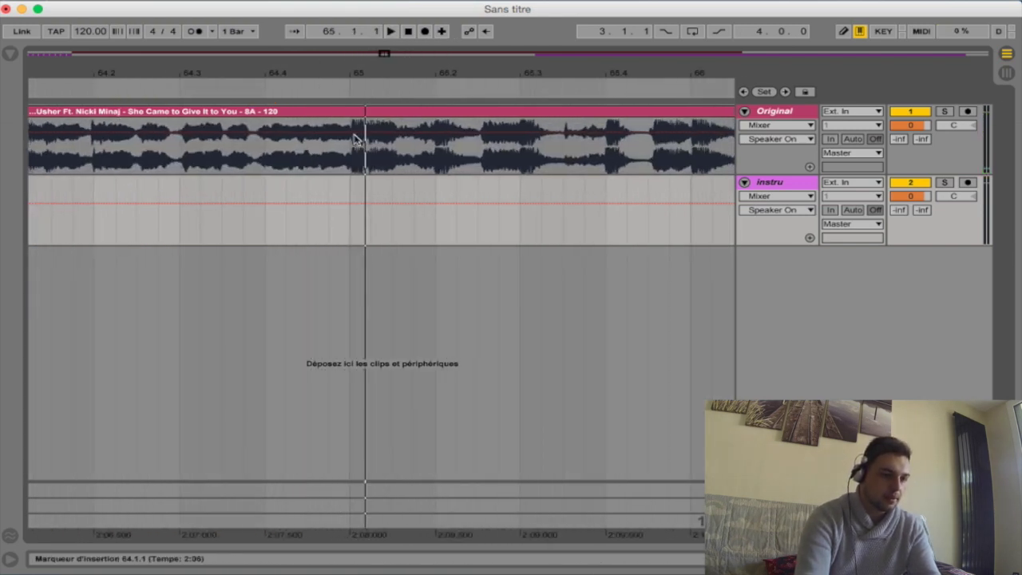
left_click(349, 145)
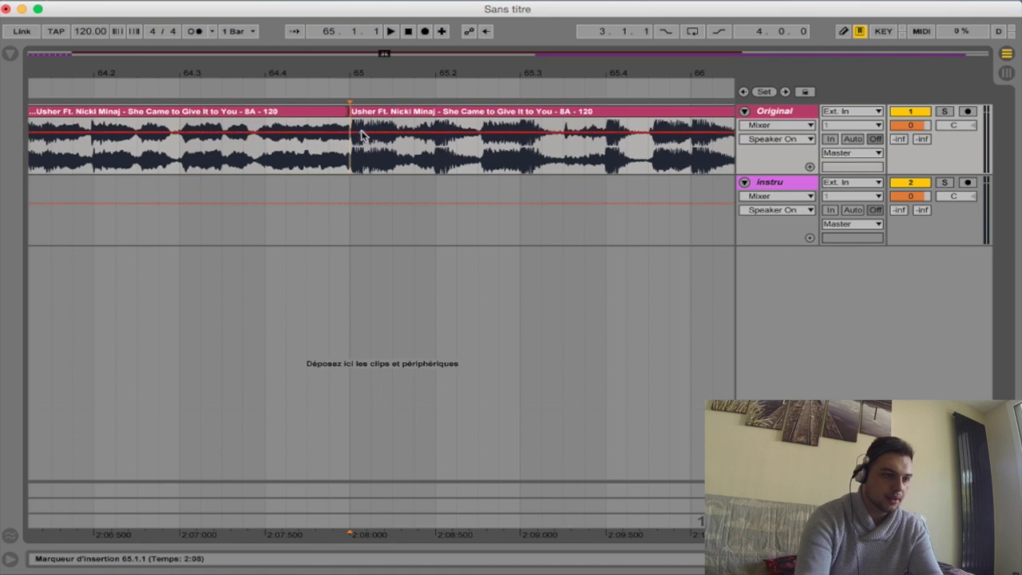
left_click(400, 115)
key("Delete")
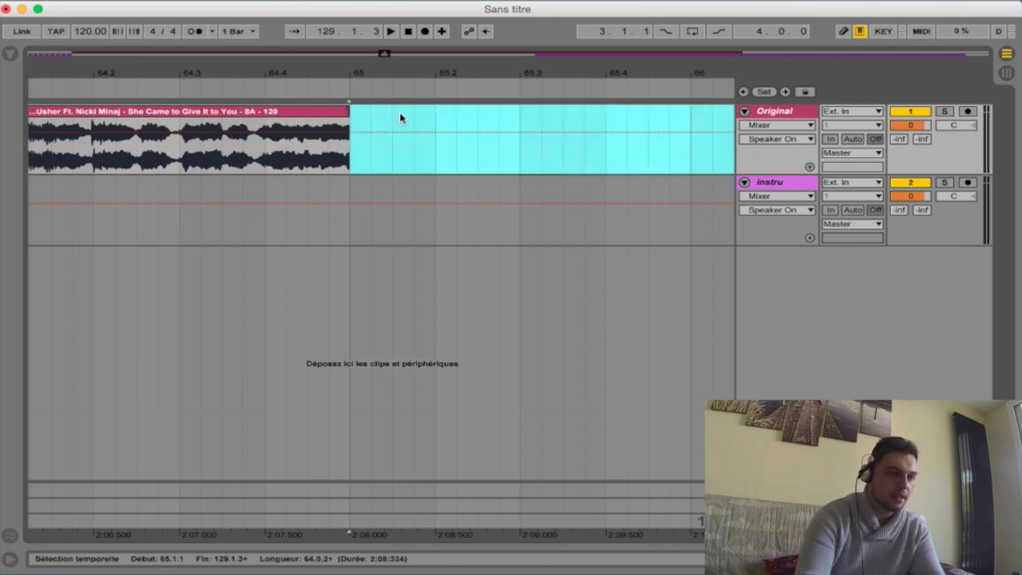
Split the long instrumental clip at 110.1.1 and at 106.1.1.
left_click_drag(389, 79, 361, 79)
scroll(449, 187, "right", 4)
scroll(449, 189, "right", 3)
left_click_drag(436, 78, 432, 70)
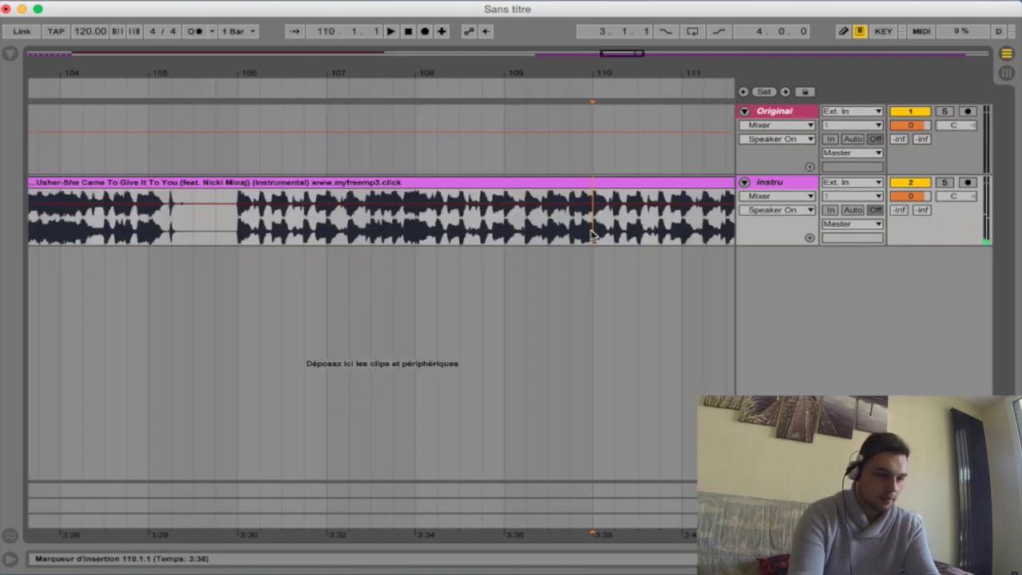
key("super+e")
left_click(237, 224)
key("super+e")
Select the last four one-bar instrumental clips of the intro, from bar 5 to bar 9.
left_click_drag(290, 73, 275, 32)
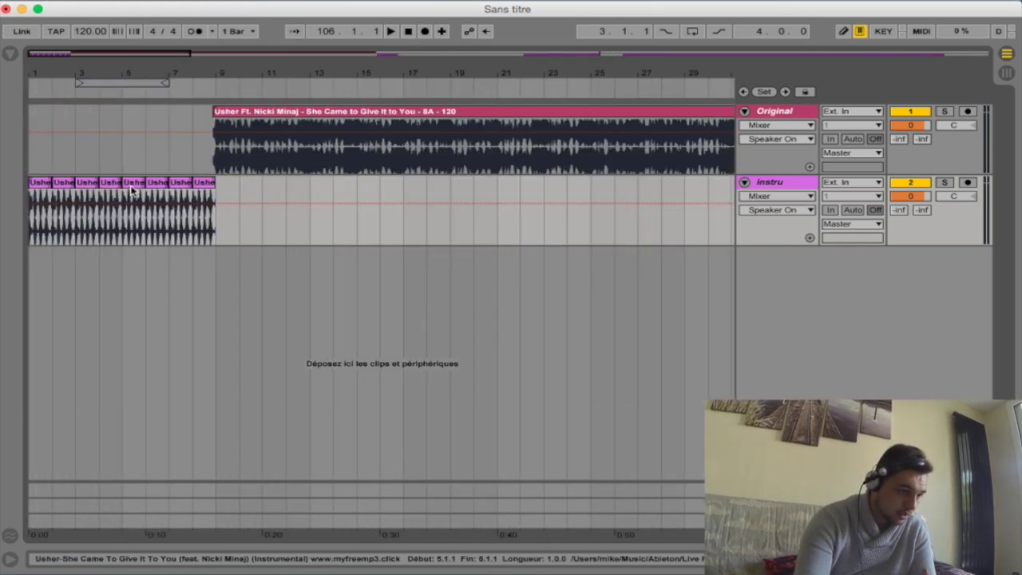
left_click(133, 186)
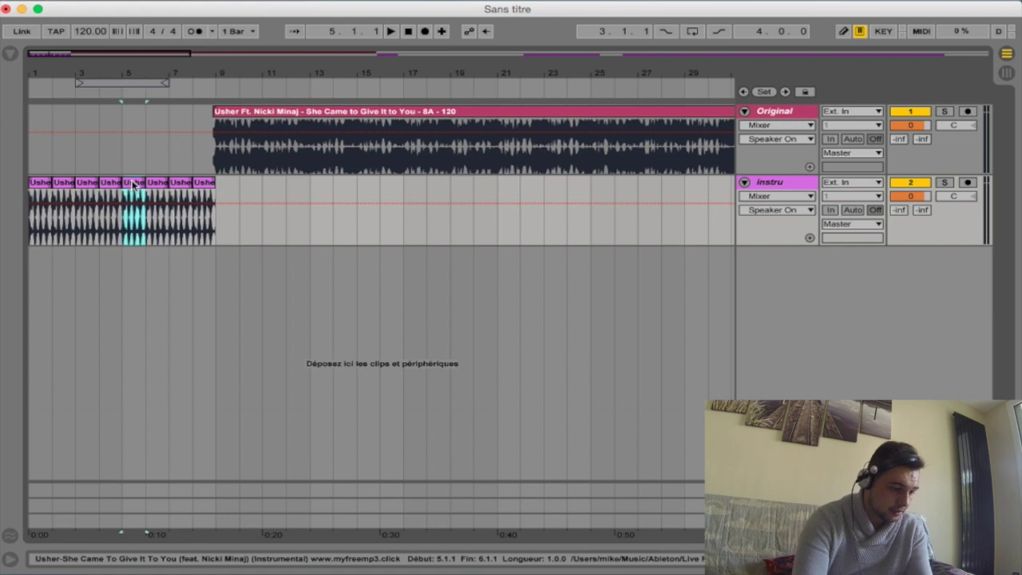
left_click(204, 185, "shift")
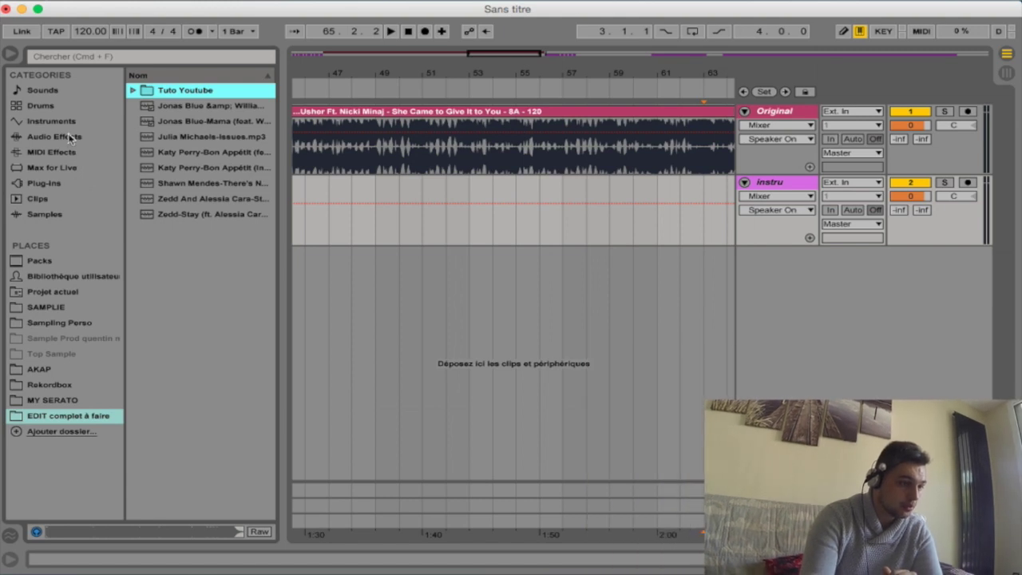
Add a Simple Delay to the Original track with the right delay time at 4, feedback at 27% and dry/wet at 33%.
left_click(70, 137)
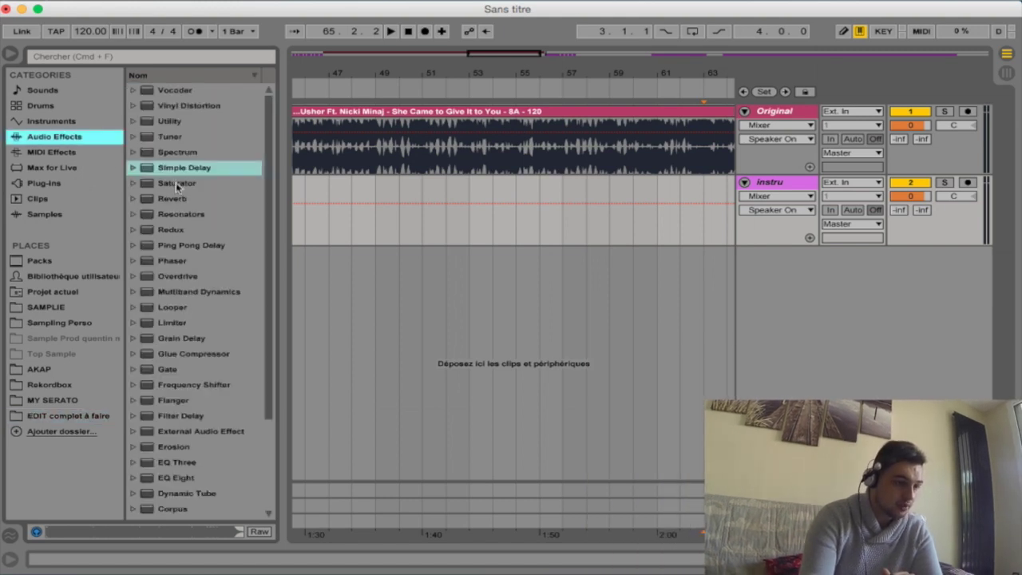
left_click_drag(180, 167, 773, 112)
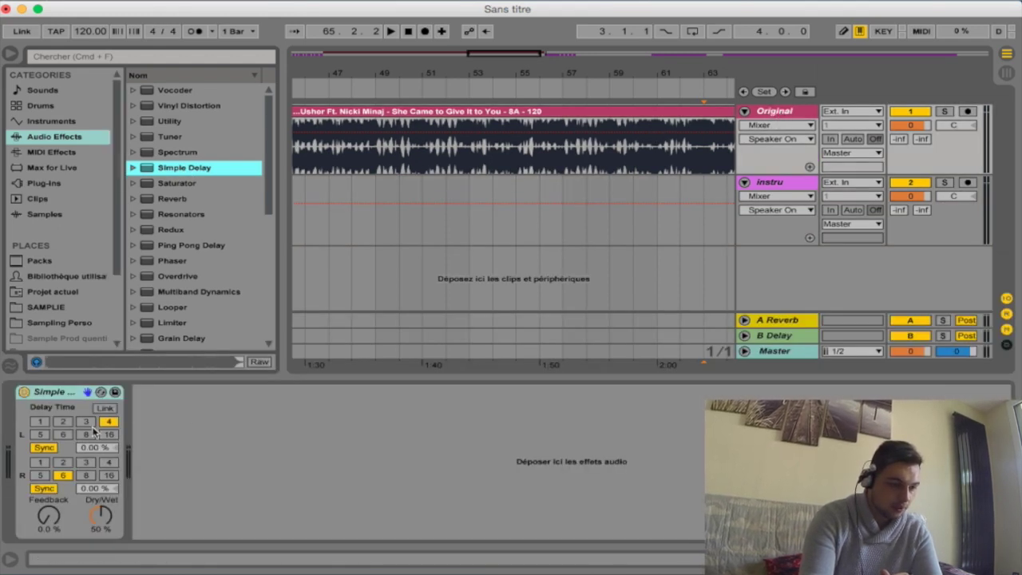
left_click(109, 464)
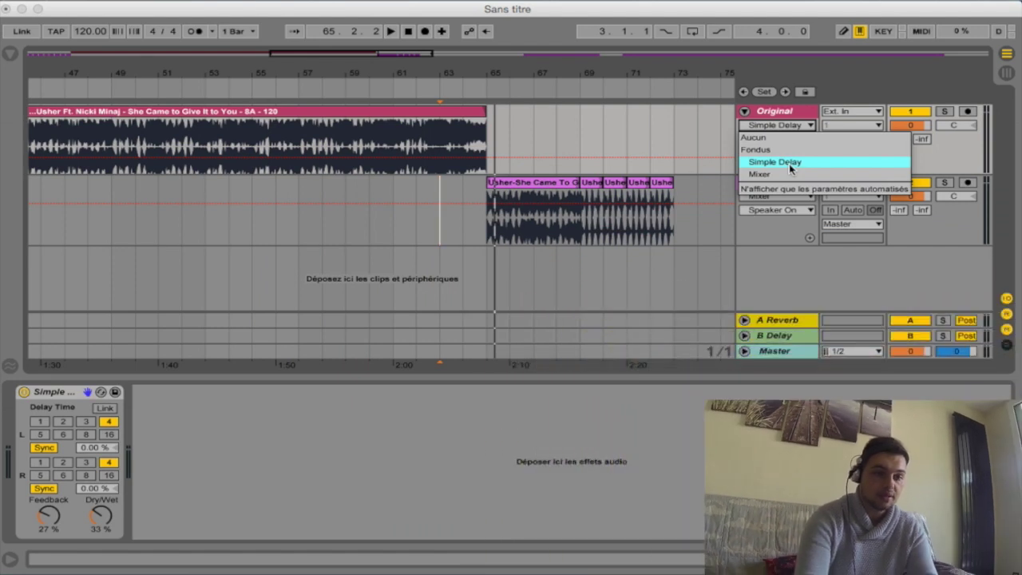
Automate the Simple Delay's Device On parameter on the Original track so the delay is off until it switches on at bar 64.
left_click(790, 168)
left_click(798, 140)
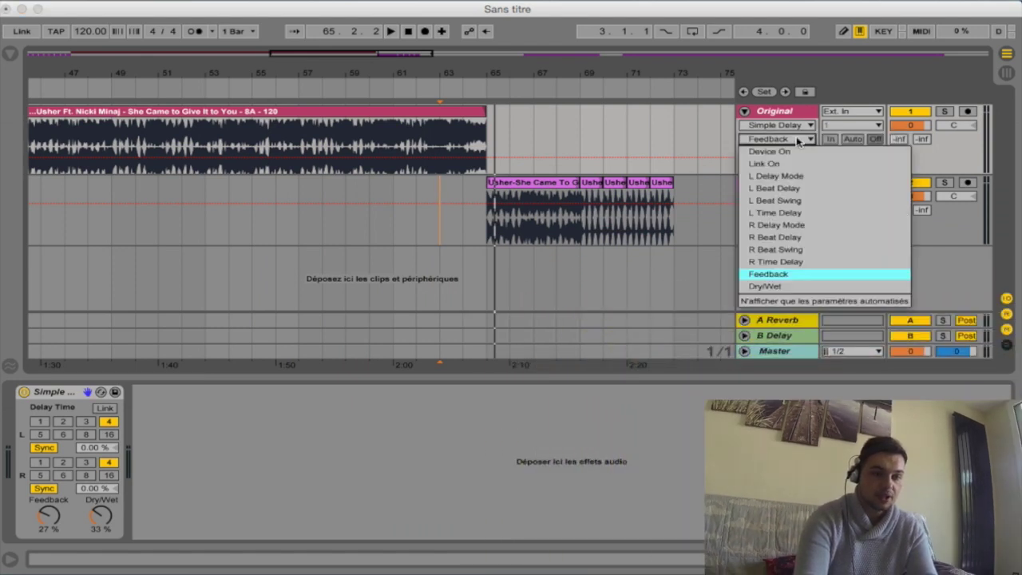
left_click(800, 151)
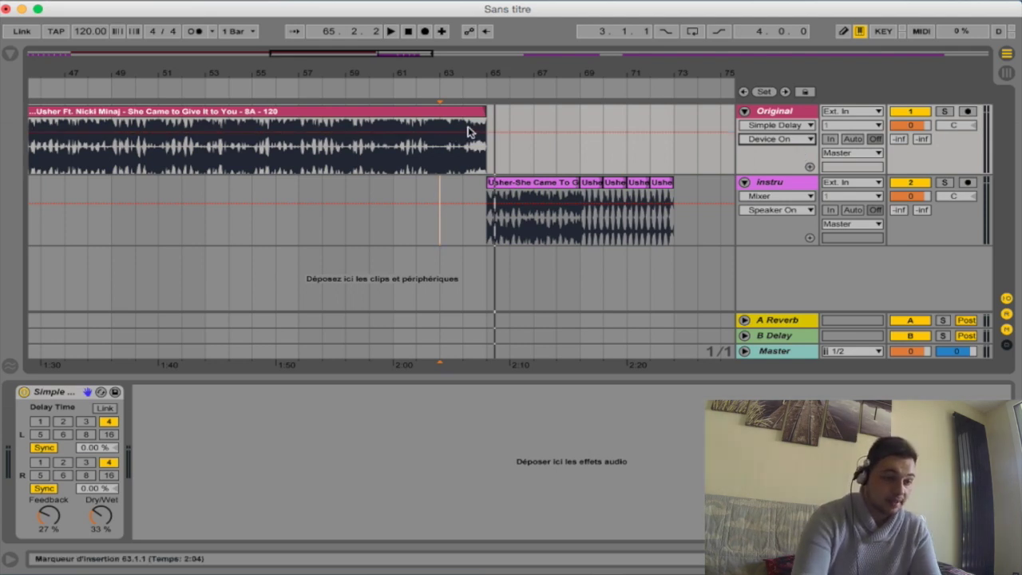
left_click_drag(457, 73, 461, 86)
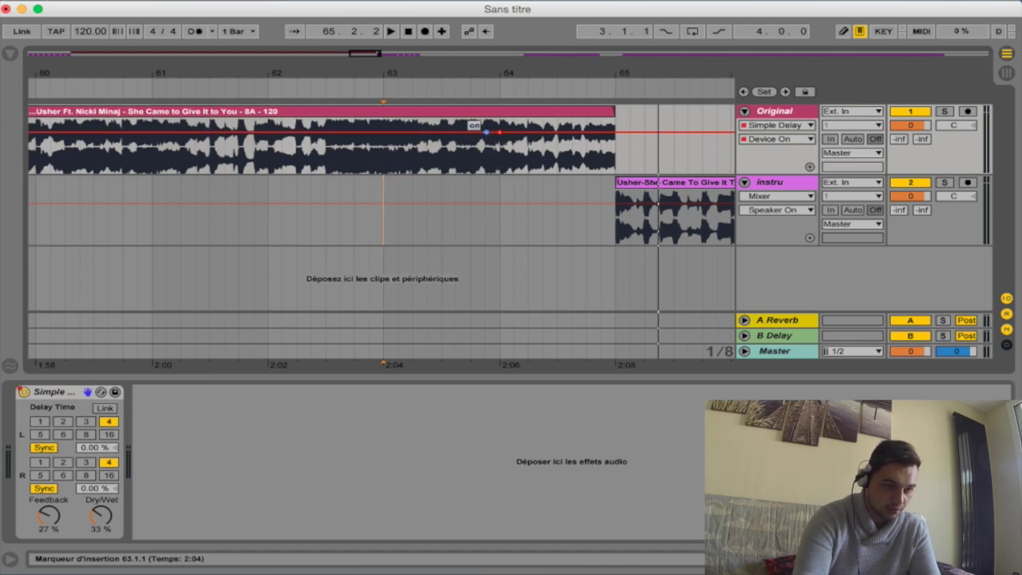
left_click_drag(487, 131, 480, 159)
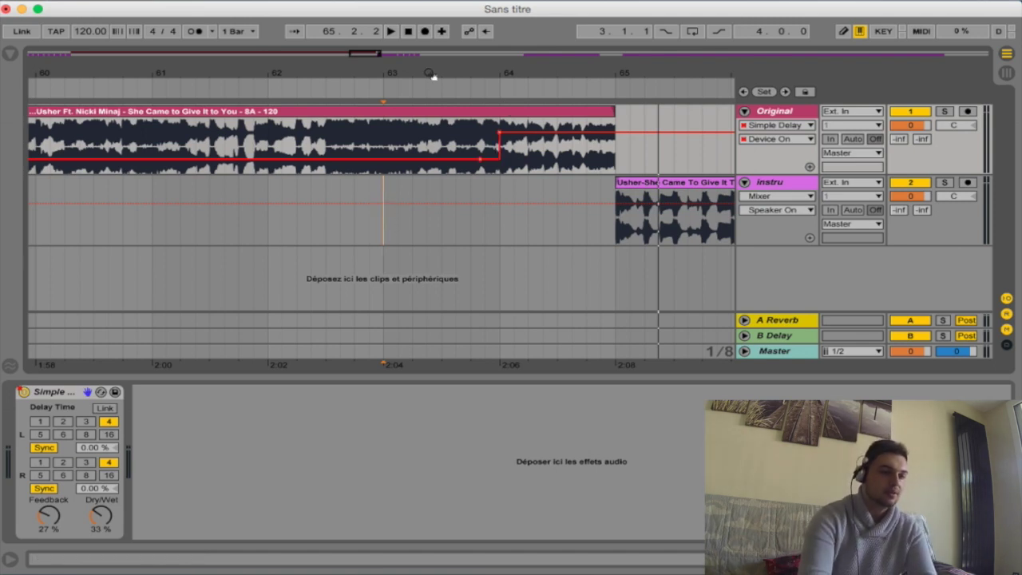
Play the transition from bar 63 and shift the delay's switch-on point to slightly after bar 64.
left_click(389, 88)
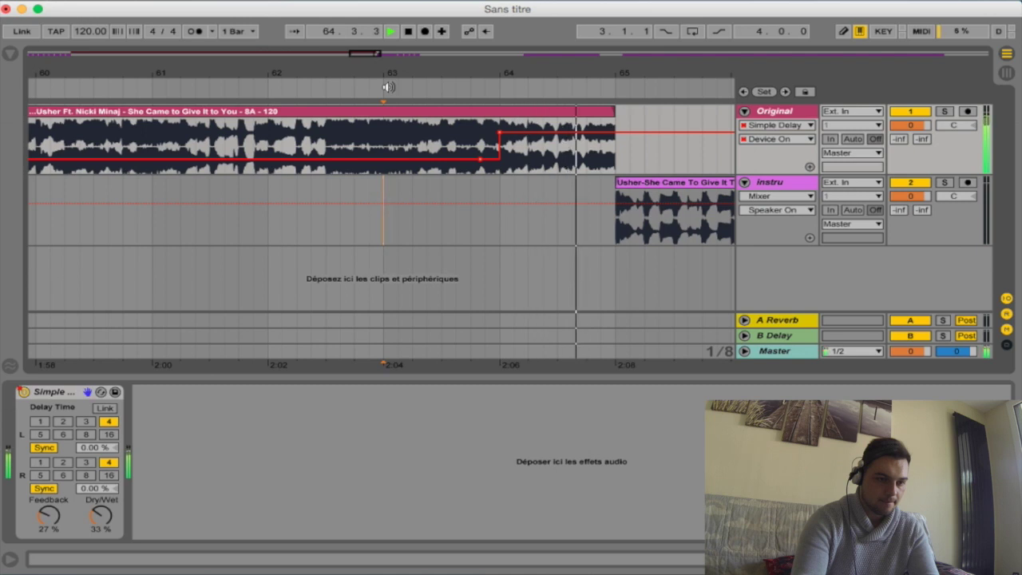
key("space")
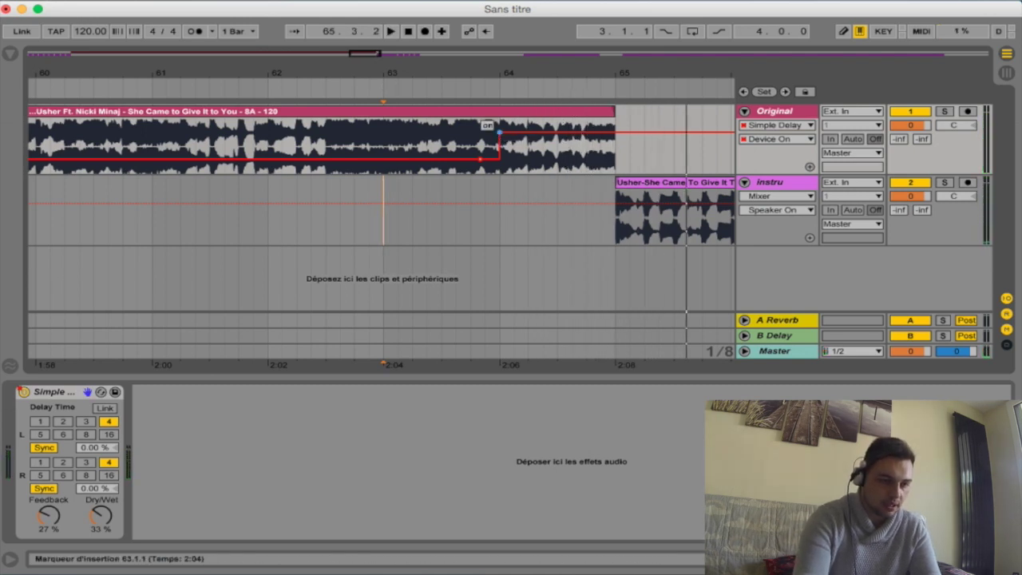
left_click_drag(510, 143, 519, 136)
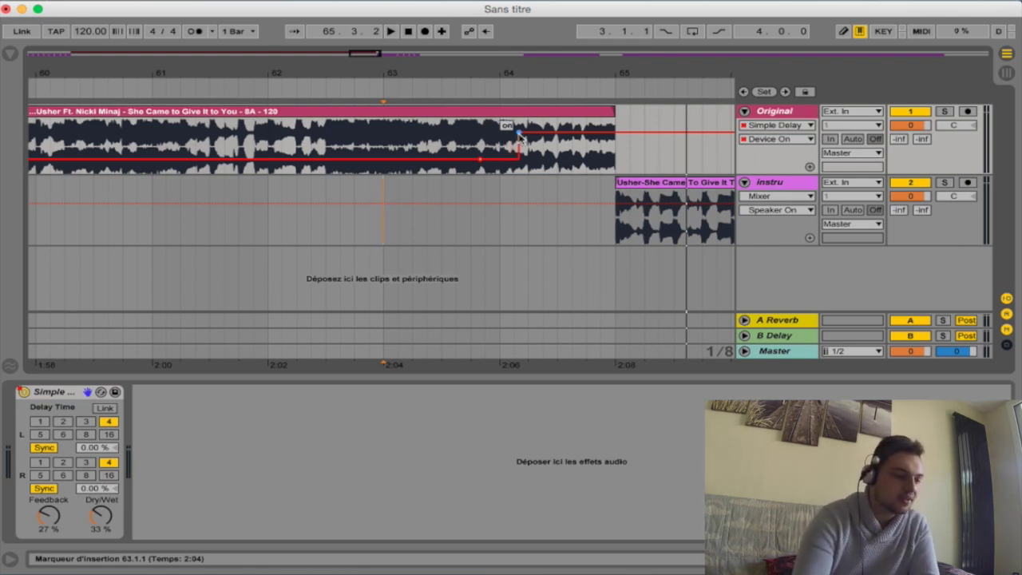
Automate the delay's Feedback to rise from bar 64 to 62% at bar 65, and fall to 29% at bar 67.
left_click(786, 140)
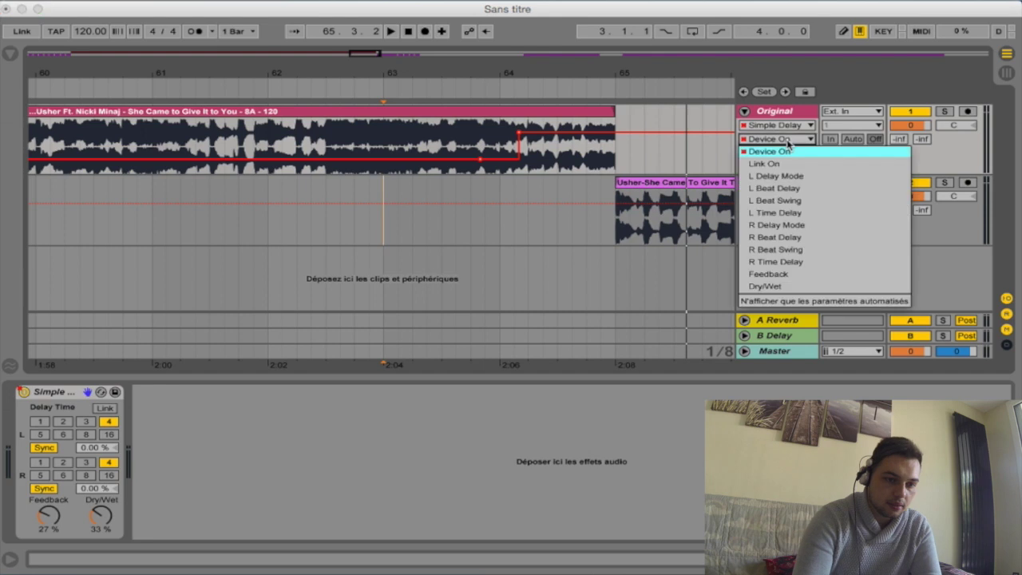
left_click(789, 275)
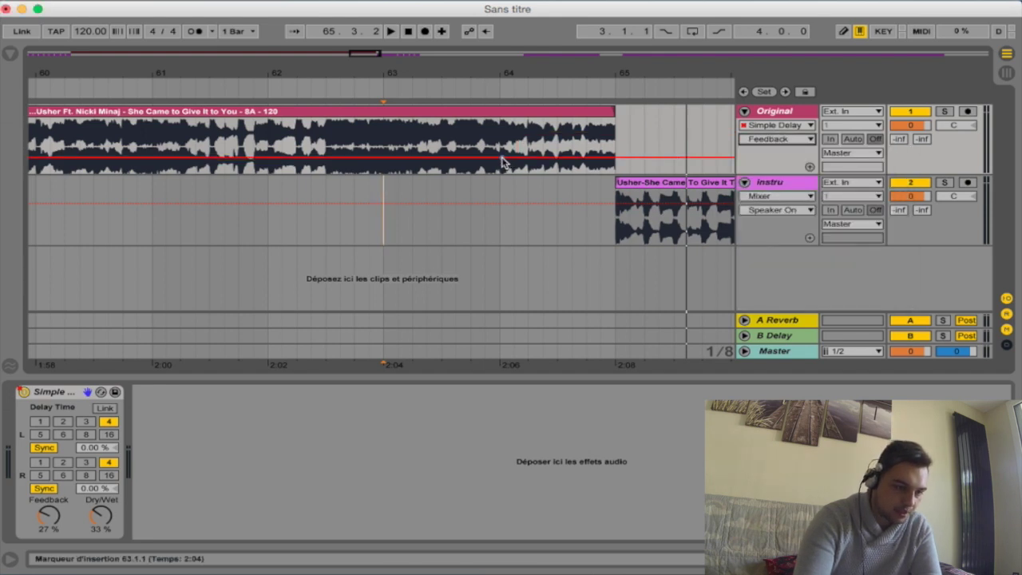
left_click(502, 158)
left_click_drag(615, 157, 615, 139)
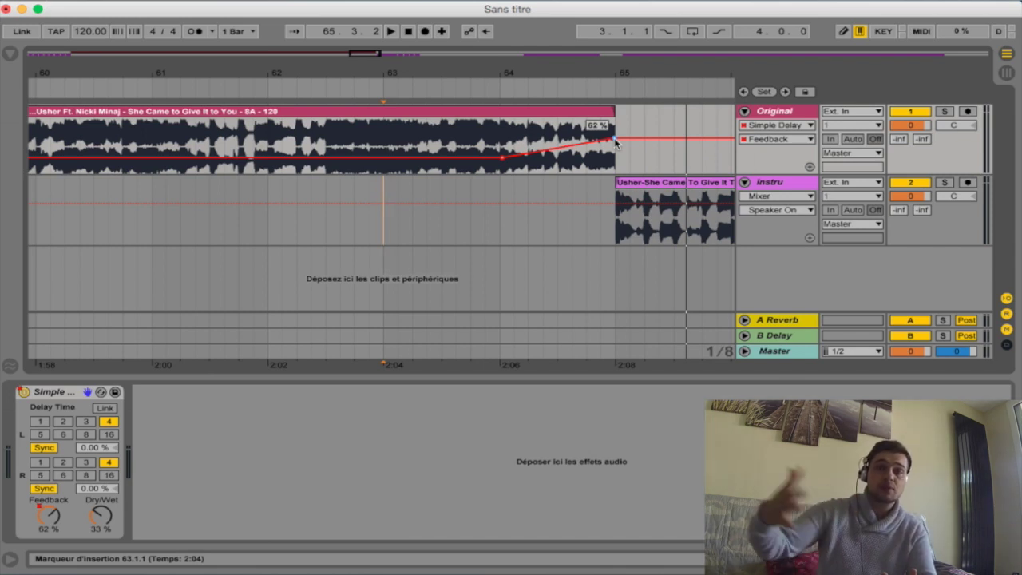
scroll(596, 169, "right", 5)
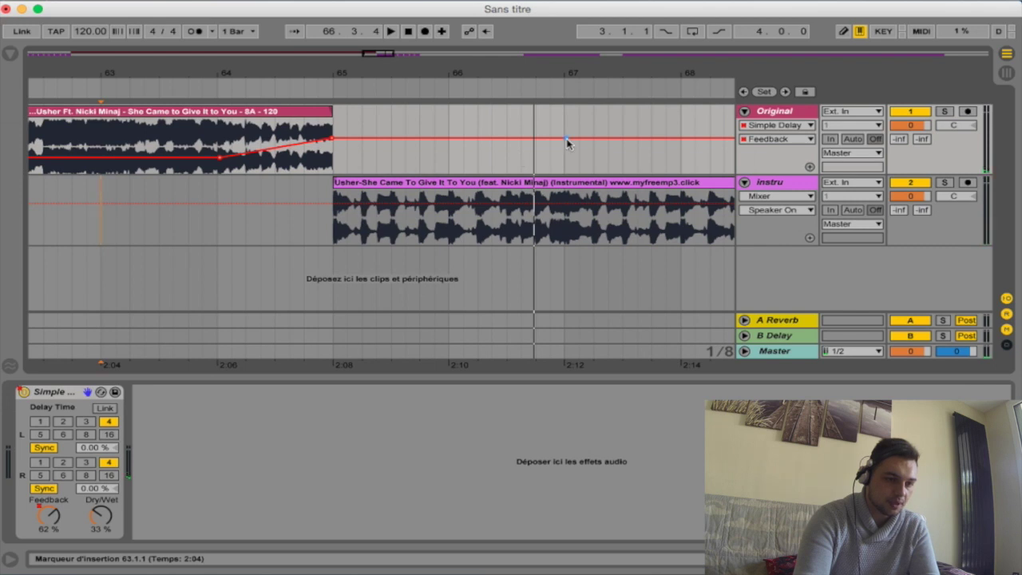
left_click_drag(567, 139, 565, 159)
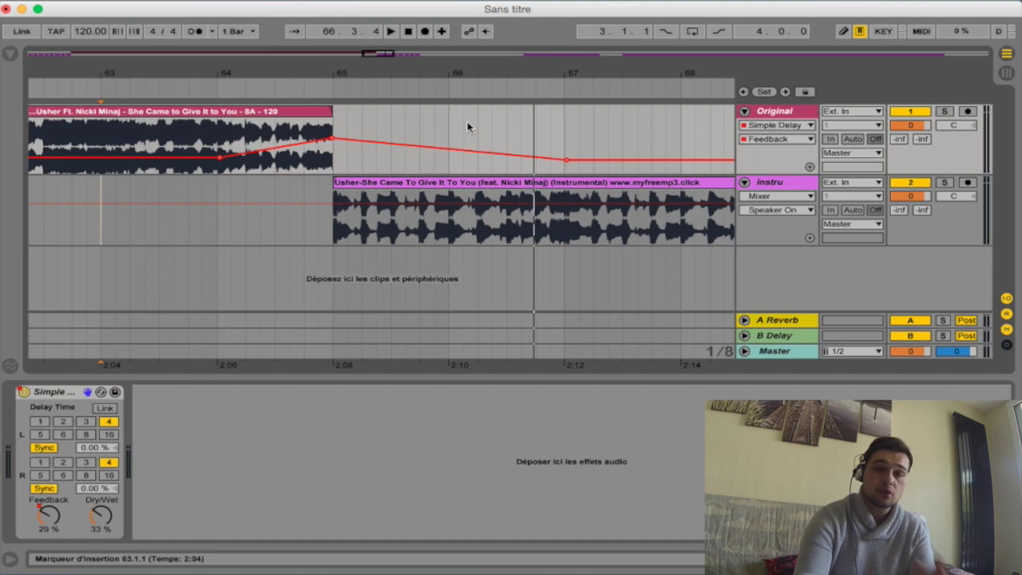
Audition the Cymbal Gnirob Reverse and FX Motor Windup samples among the FX Hit drum sounds.
scroll(467, 126, "right", 3)
left_click(1008, 562)
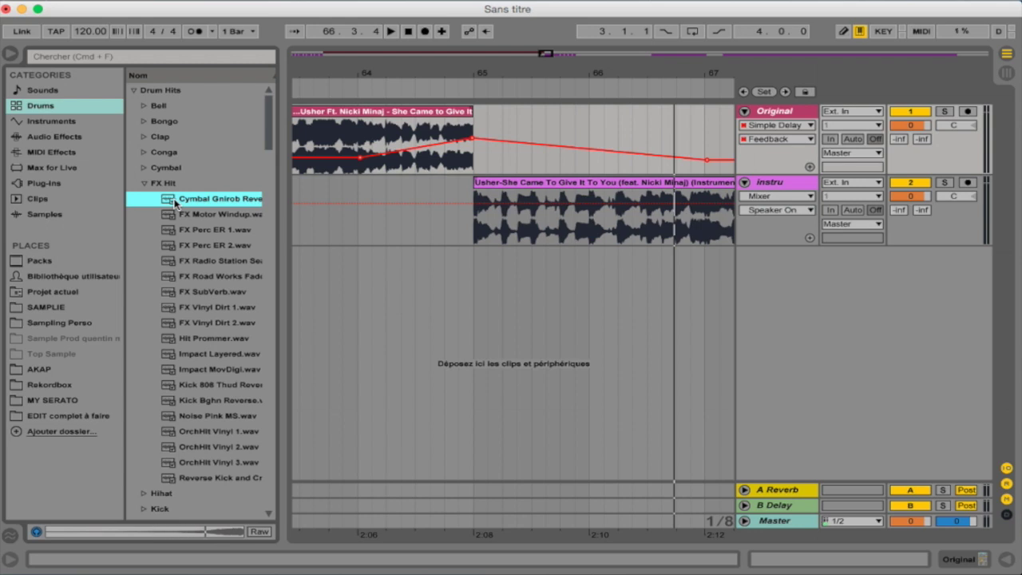
key("Down")
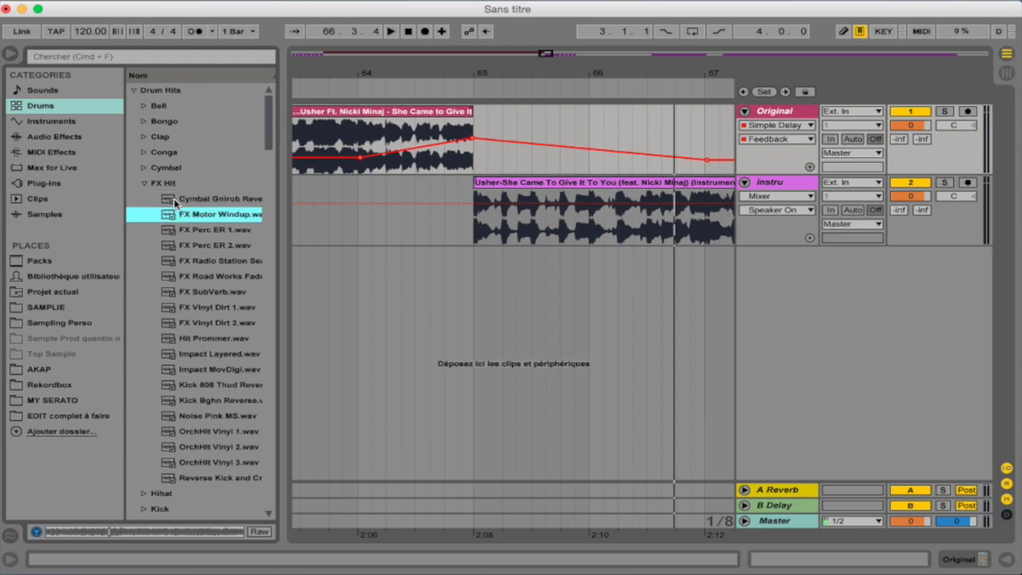
key("Up")
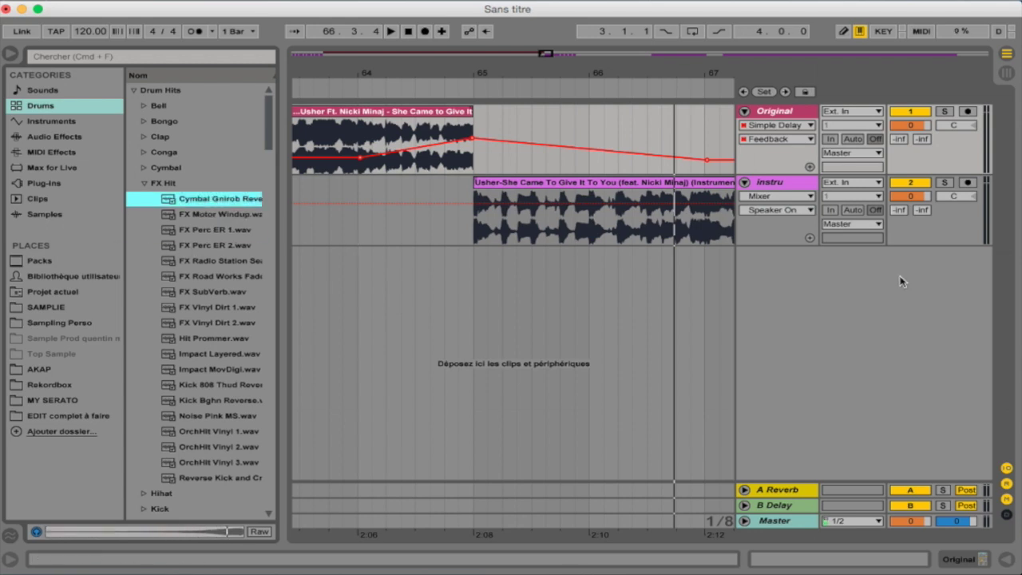
Add an audio track named FX at volume -4.0 with Cymbal Gnirob Reverse ending at bar 65, and play it from bar 64.
left_click(775, 233)
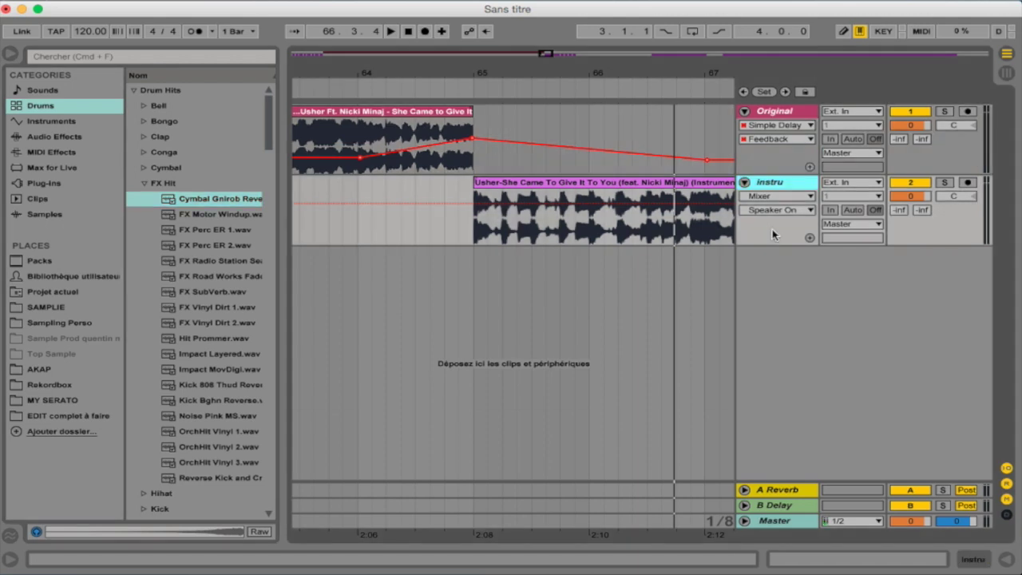
key("super+t")
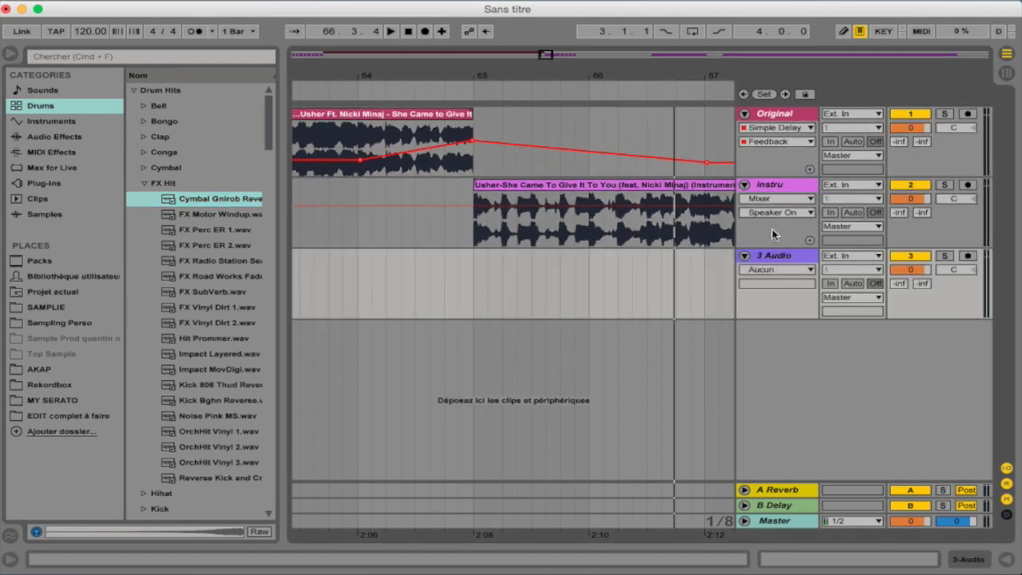
left_click(415, 217)
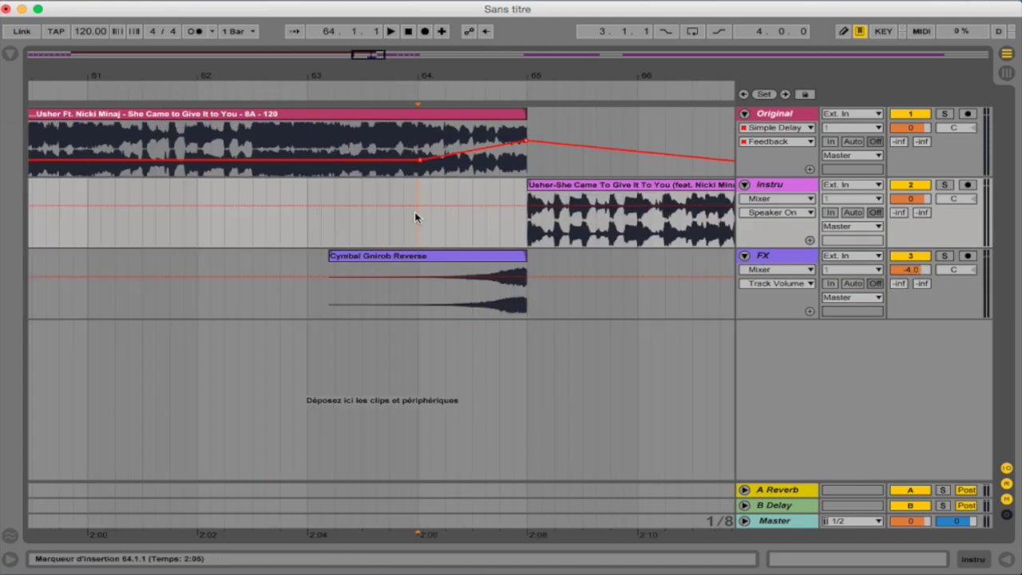
key("space")
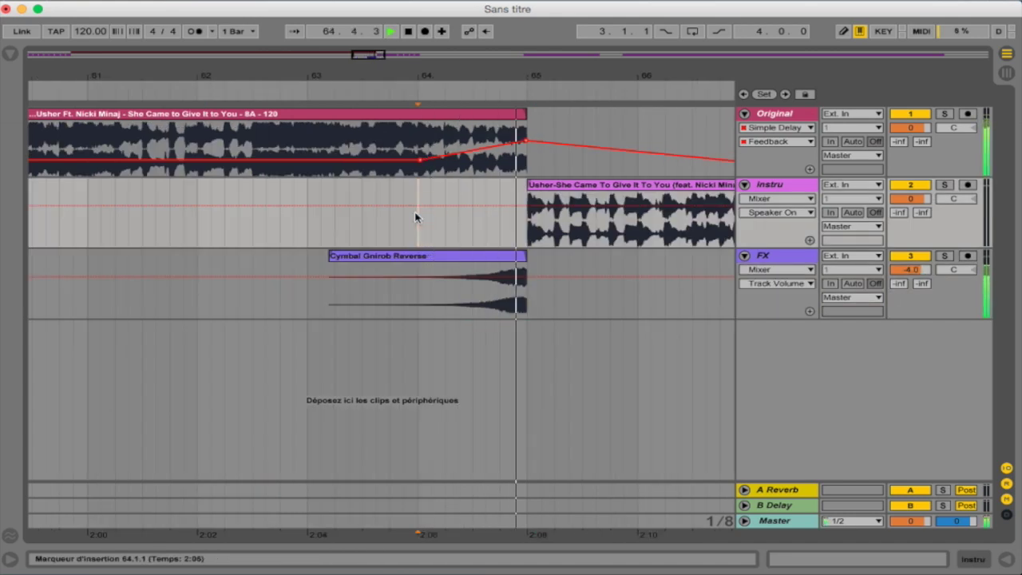
key("space")
Rename the FX track as "FX up" and add another audio track below it named "FX down".
left_click(456, 259)
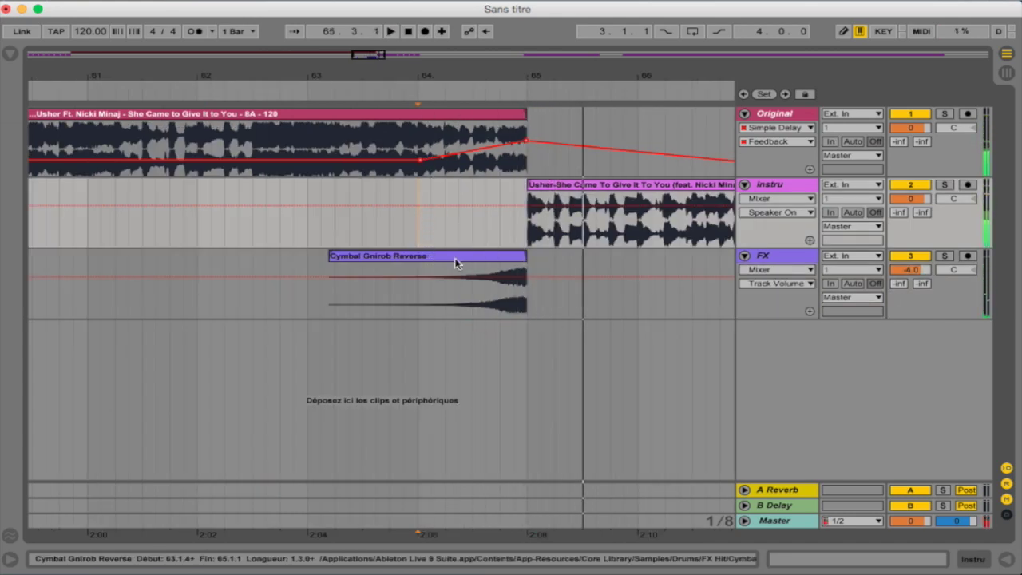
left_click(777, 264)
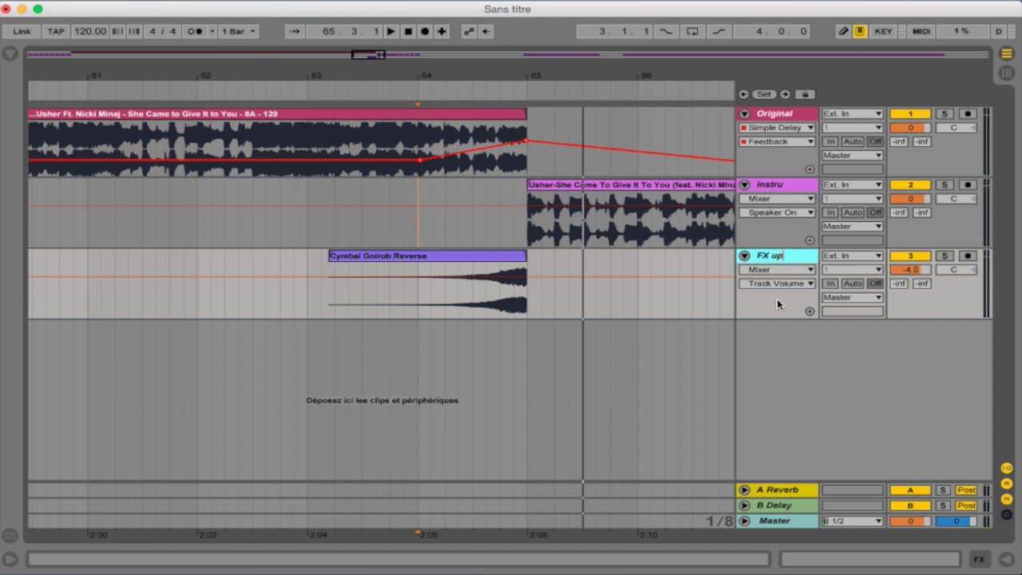
key("Return")
key("super+t")
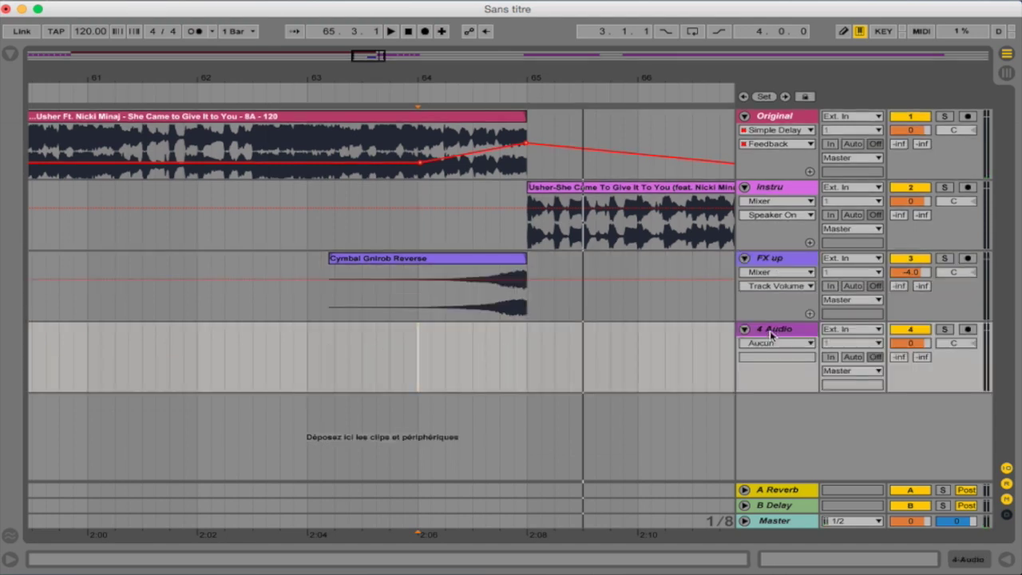
Copy the cymbal clip to the FX down track at bar 65, reverse it at track volume -4.0, and play from bar 64.
left_click(510, 262)
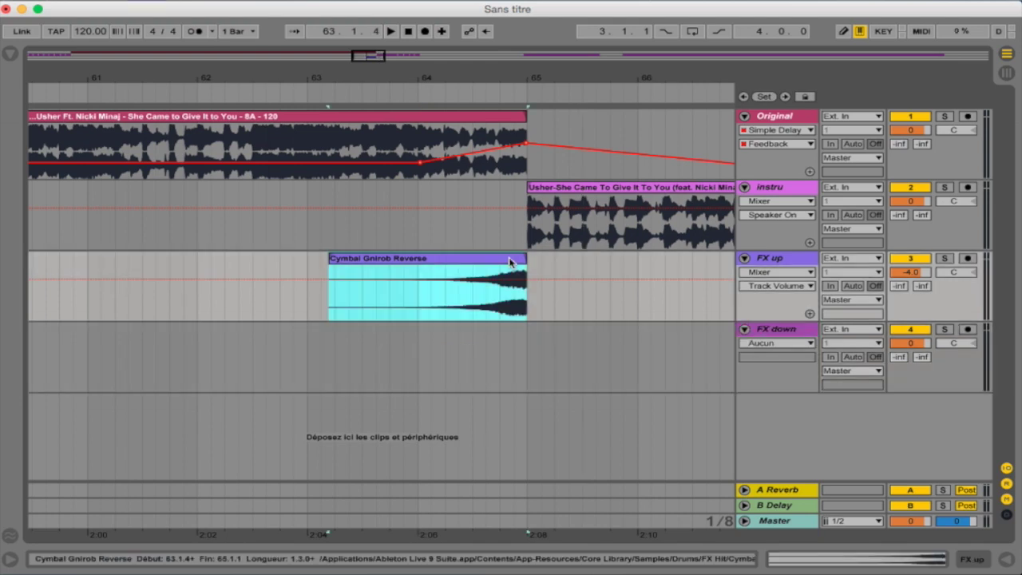
left_click(524, 364)
key("super+v")
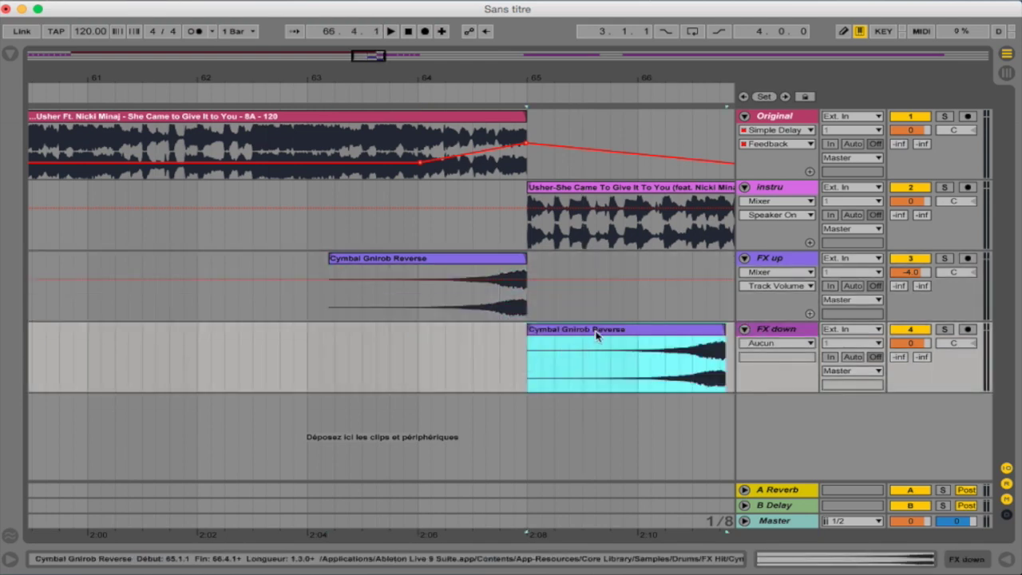
double_click(597, 335)
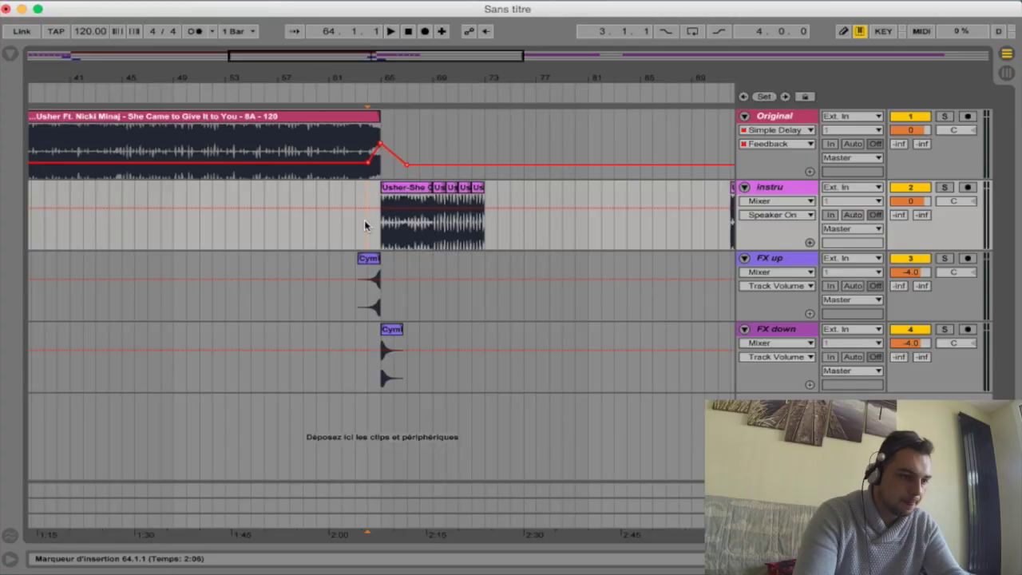
key("space")
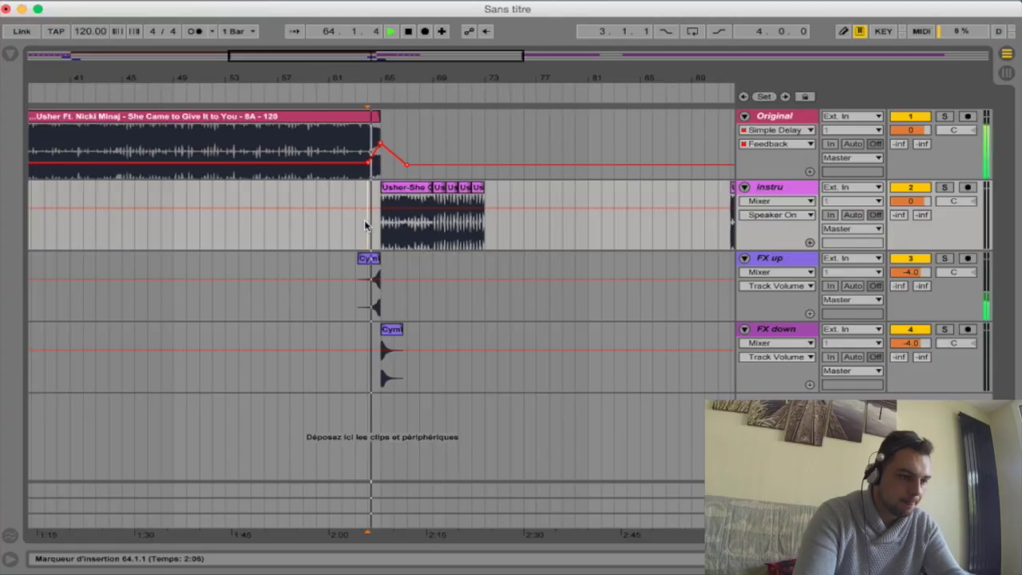